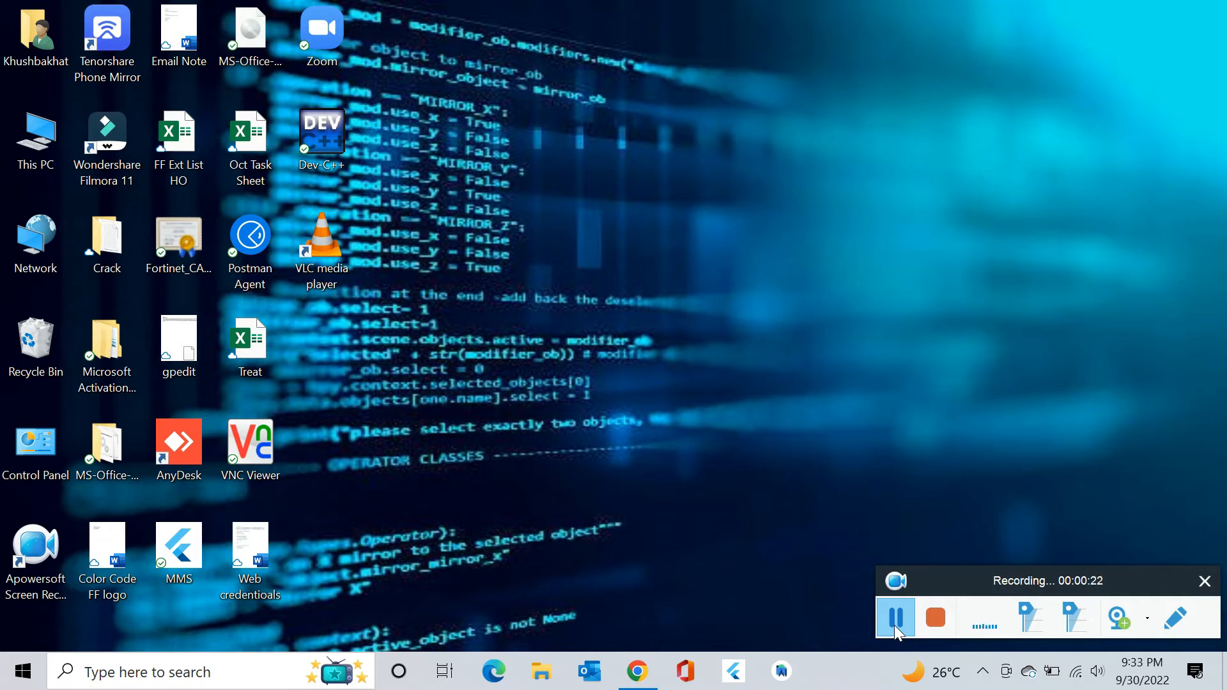
Start a new Flutter project in Android Studio using the SDK at C:\Src\flutter.
click(785, 678)
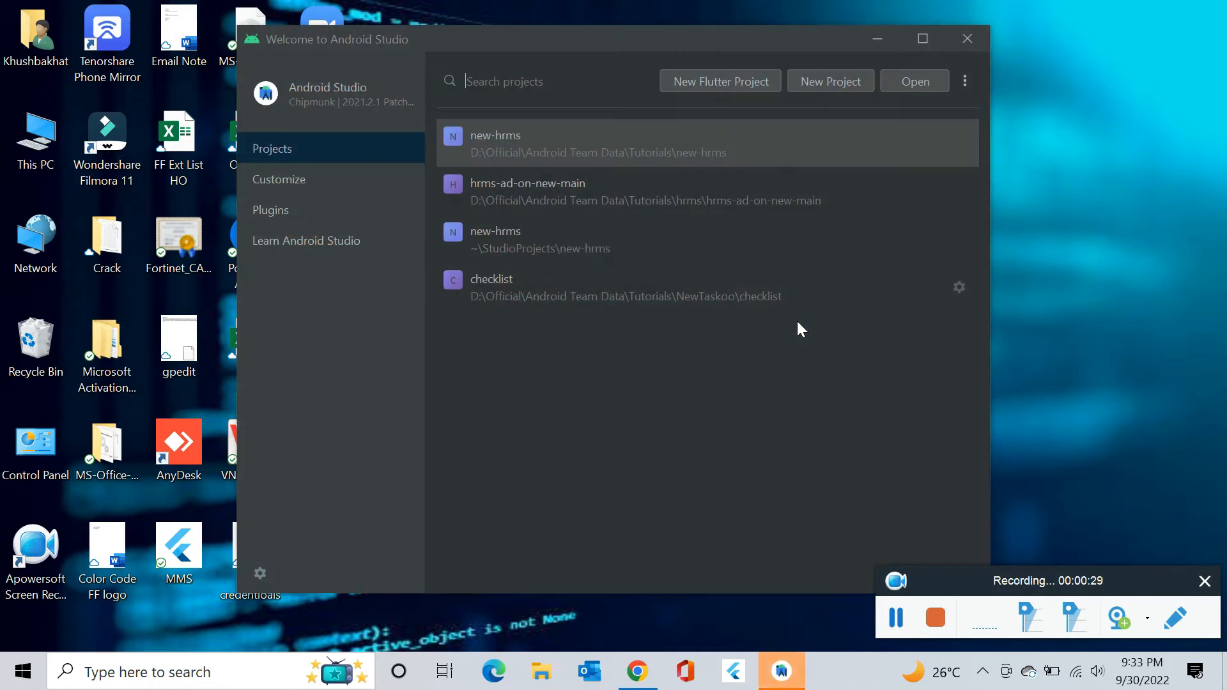
click(721, 82)
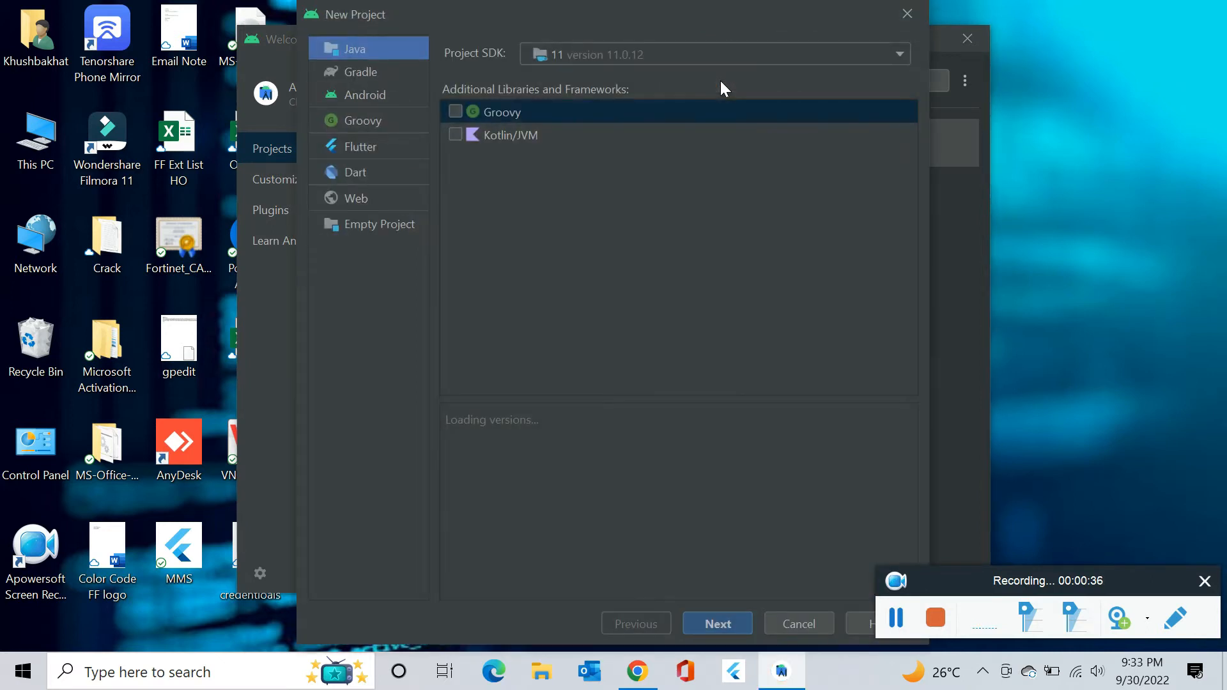
click(356, 147)
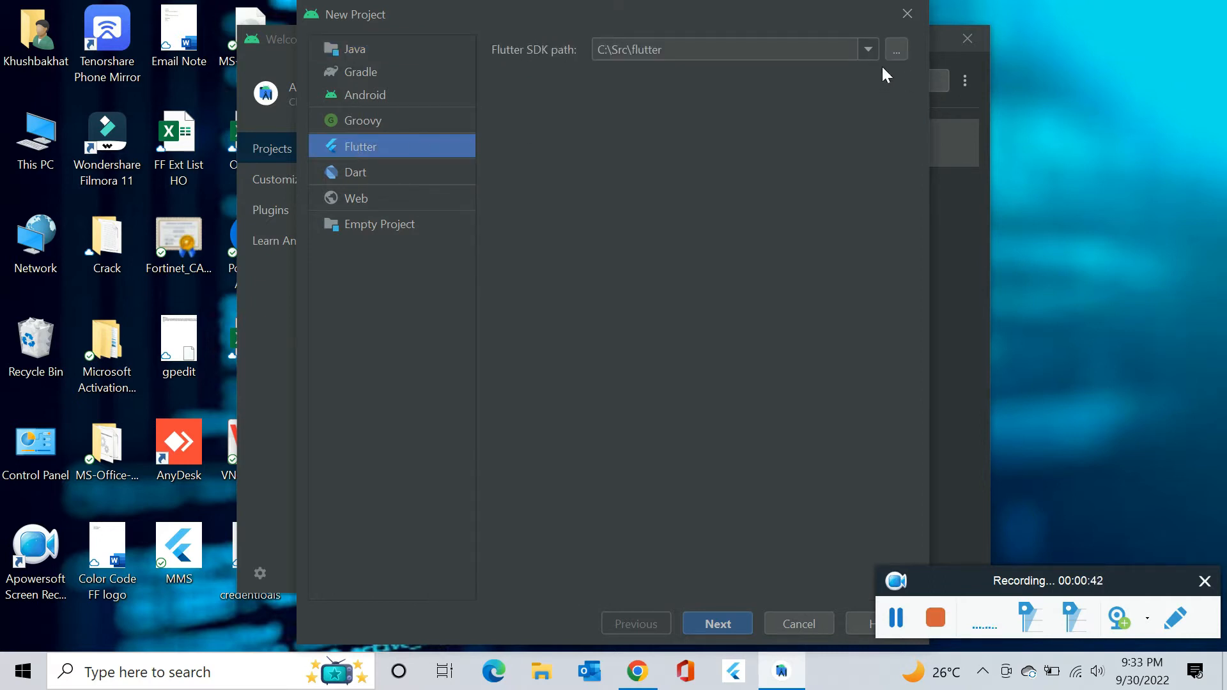
click(735, 621)
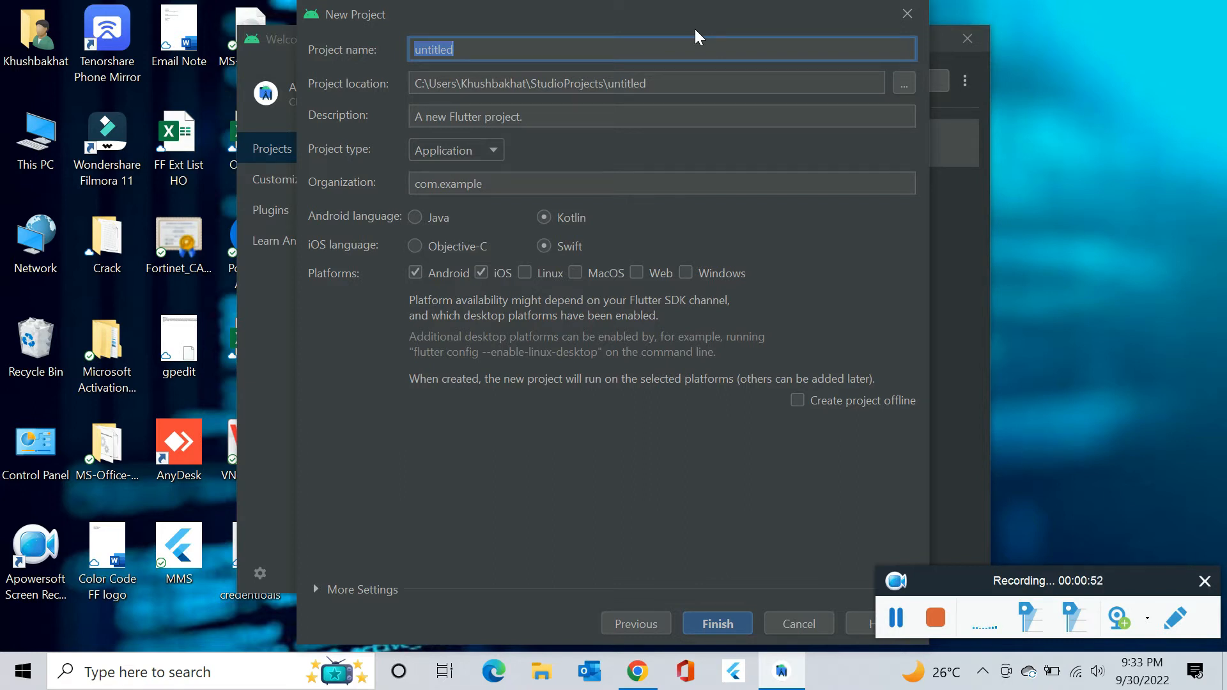
Replace the default project name 'untitled' with my_first_project.
key(BackSpace)
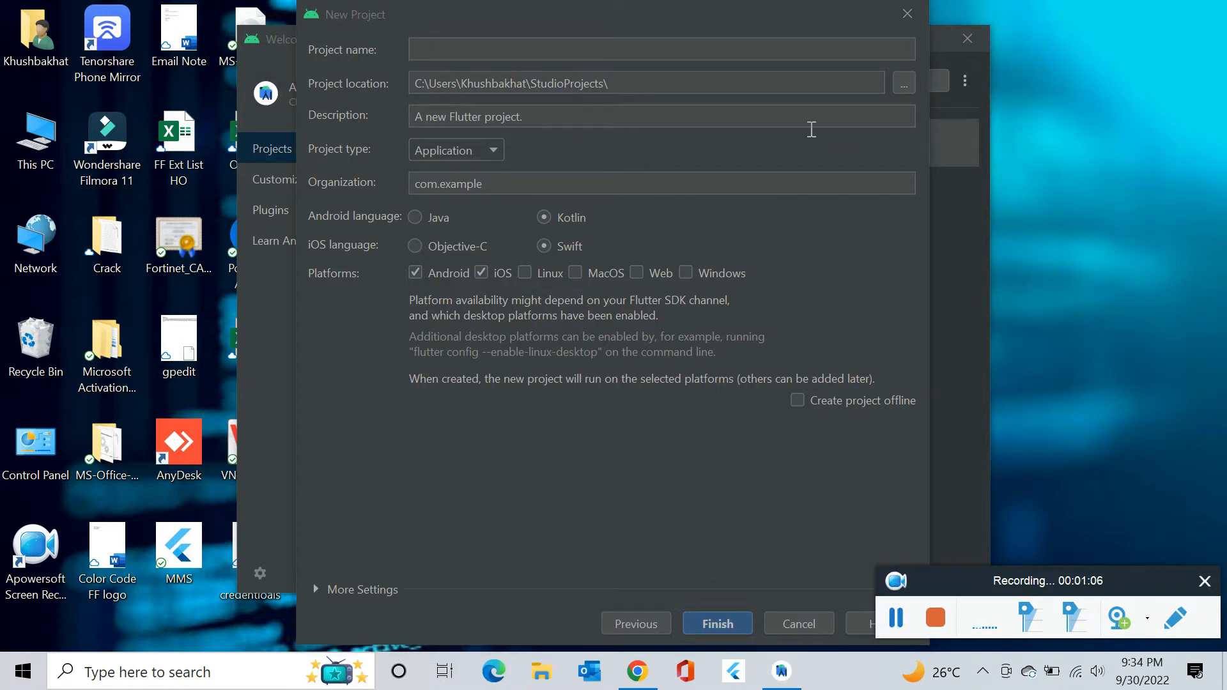
text(my)
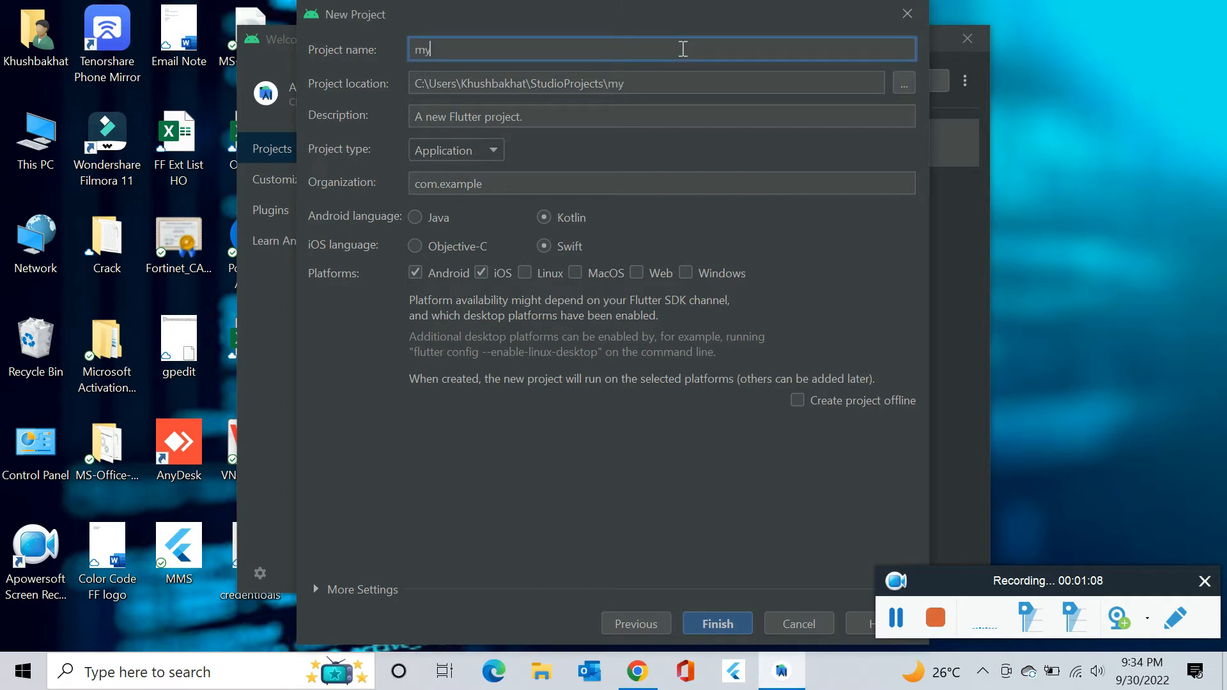
text(_first_project)
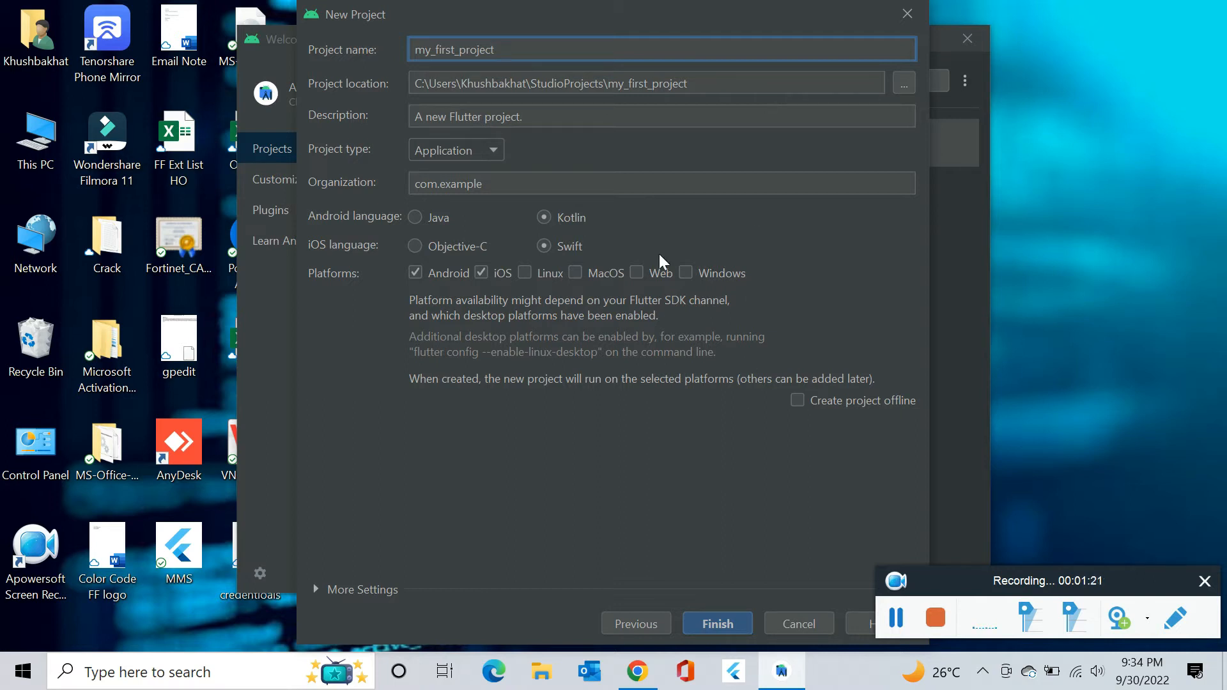
Finish the wizard so my_first_project is created and main.dart opens.
click(735, 630)
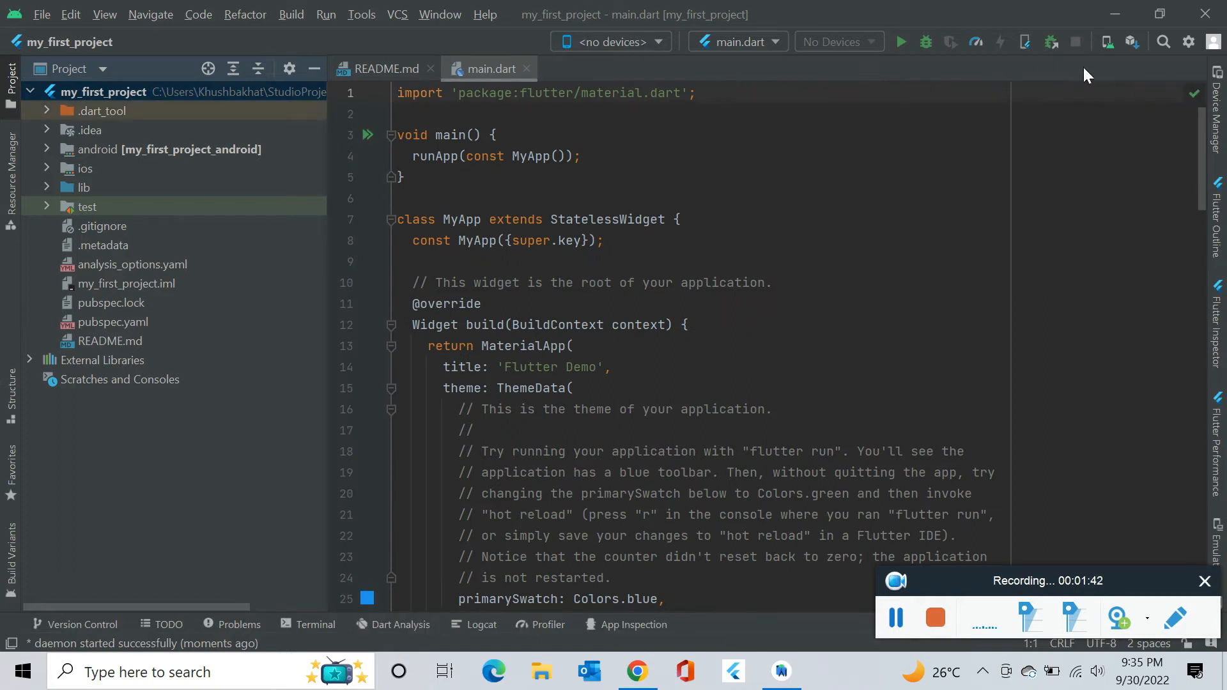
Begin a new virtual device with Pixel 4a hardware and advance to system images.
click(1106, 43)
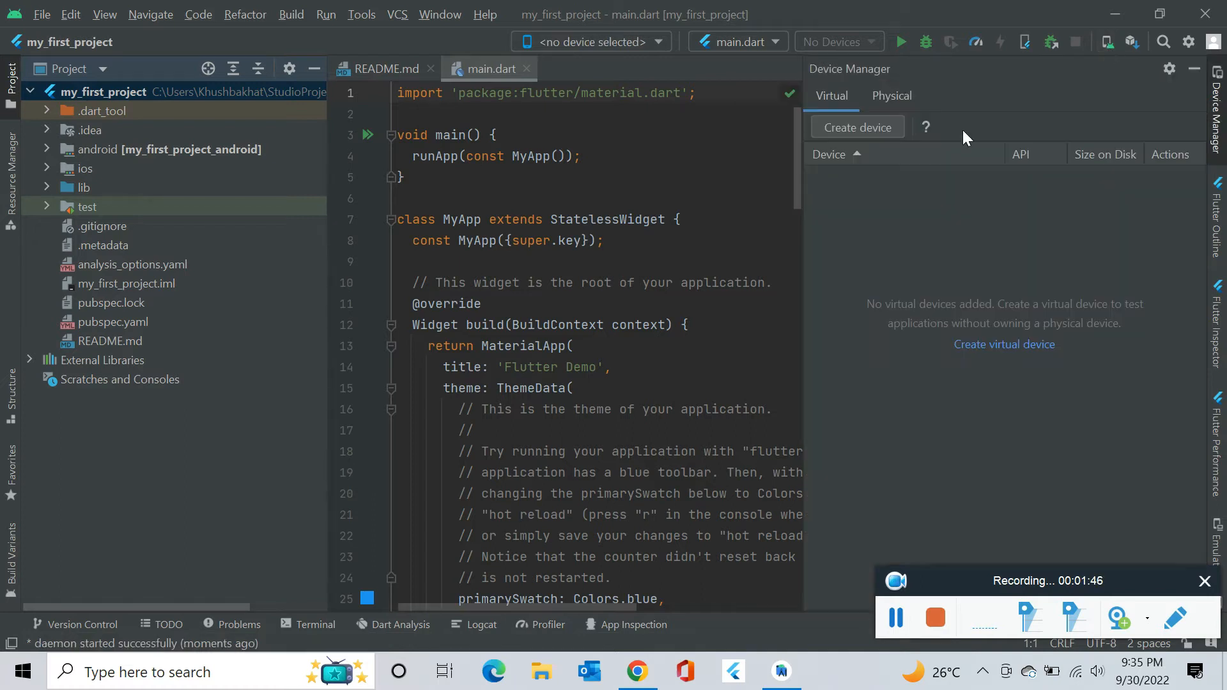
click(872, 127)
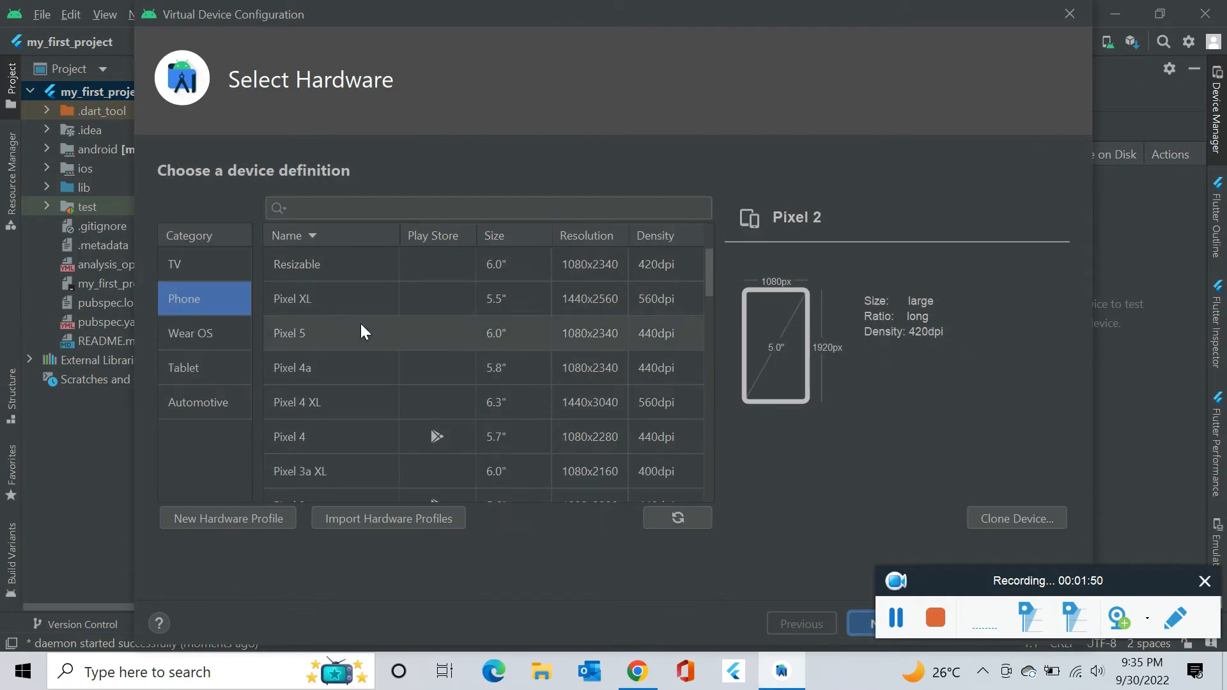
click(335, 367)
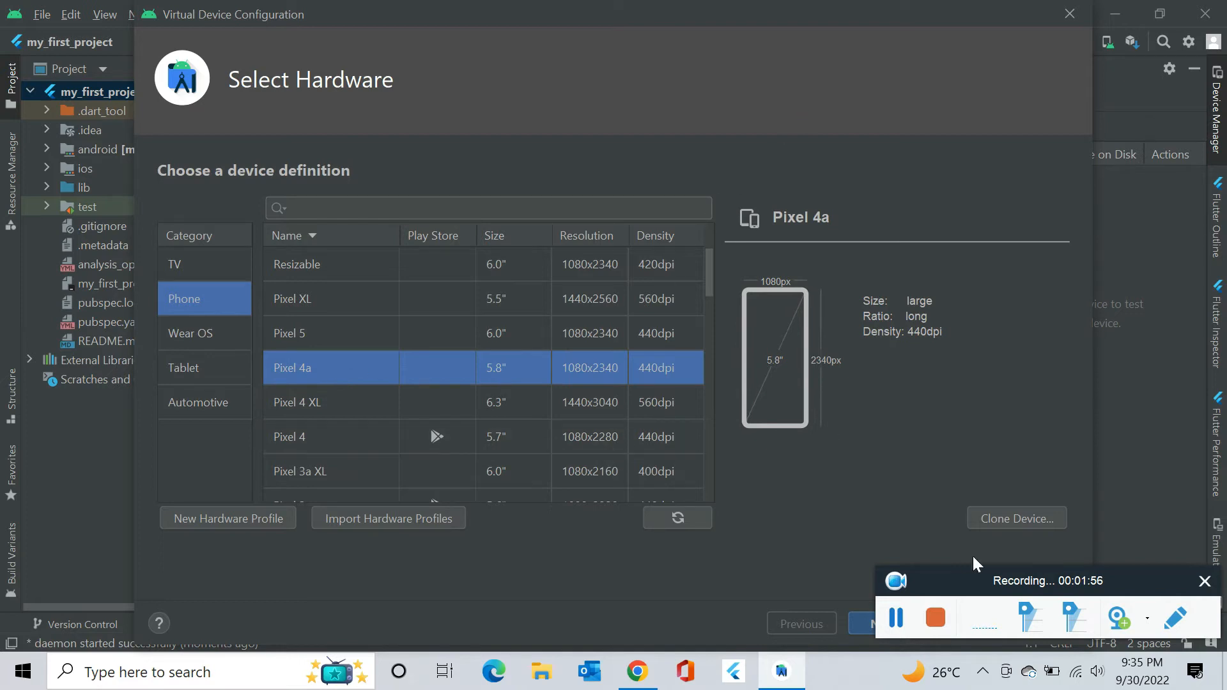
drag(967, 573, 969, 462)
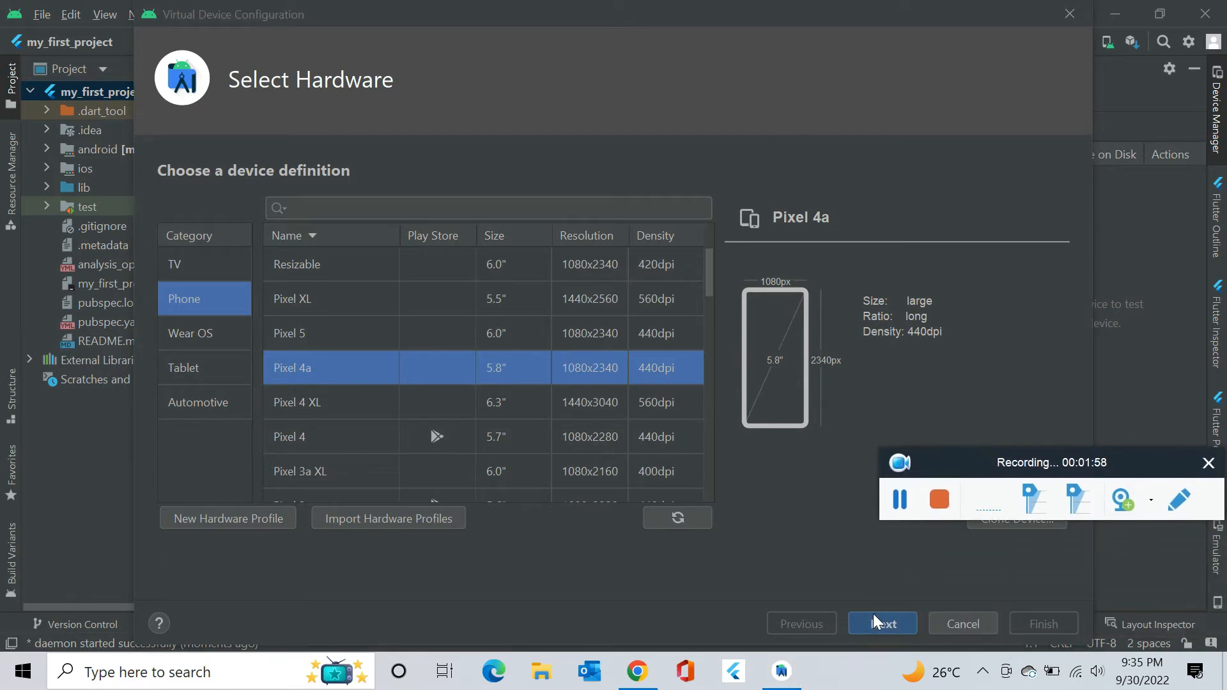
click(872, 621)
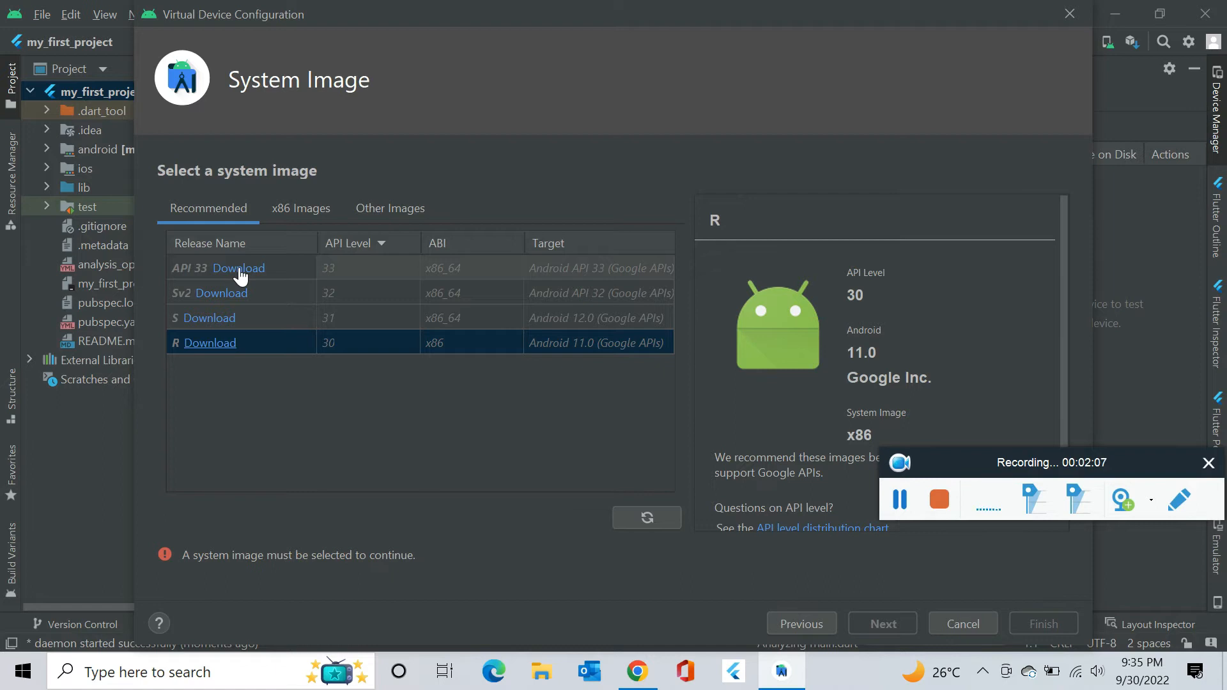
Attempt the API 33 system image download, which fails with a read timeout.
click(239, 269)
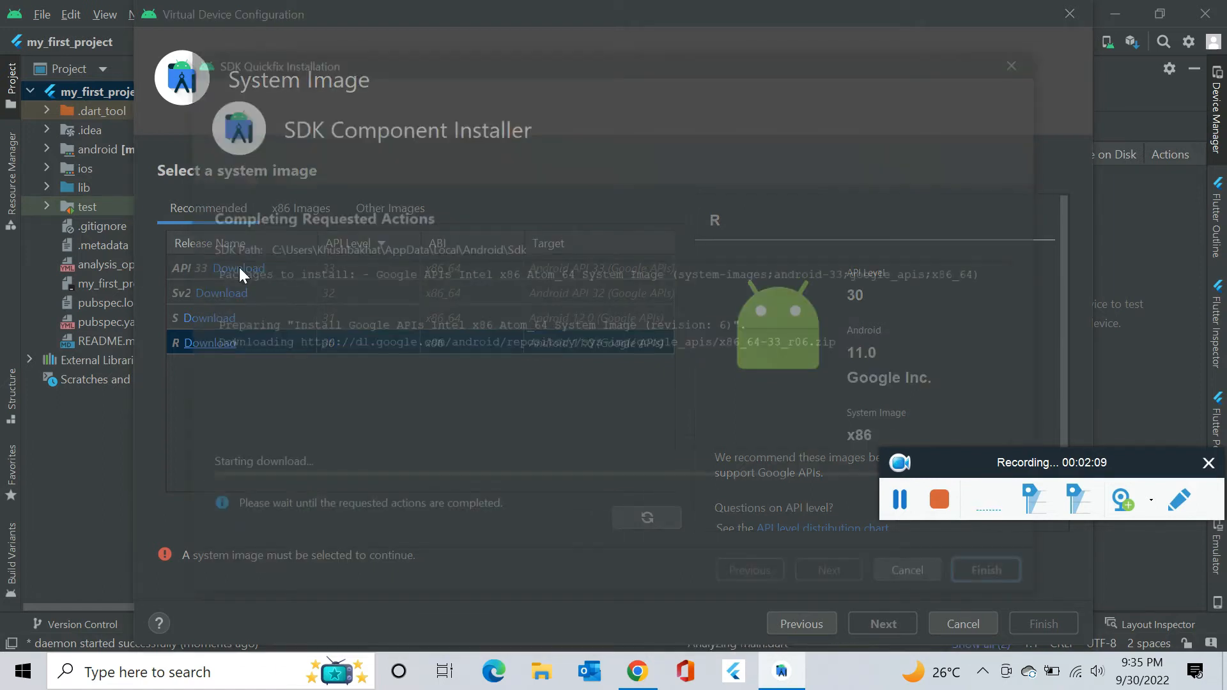
drag(951, 460, 939, 361)
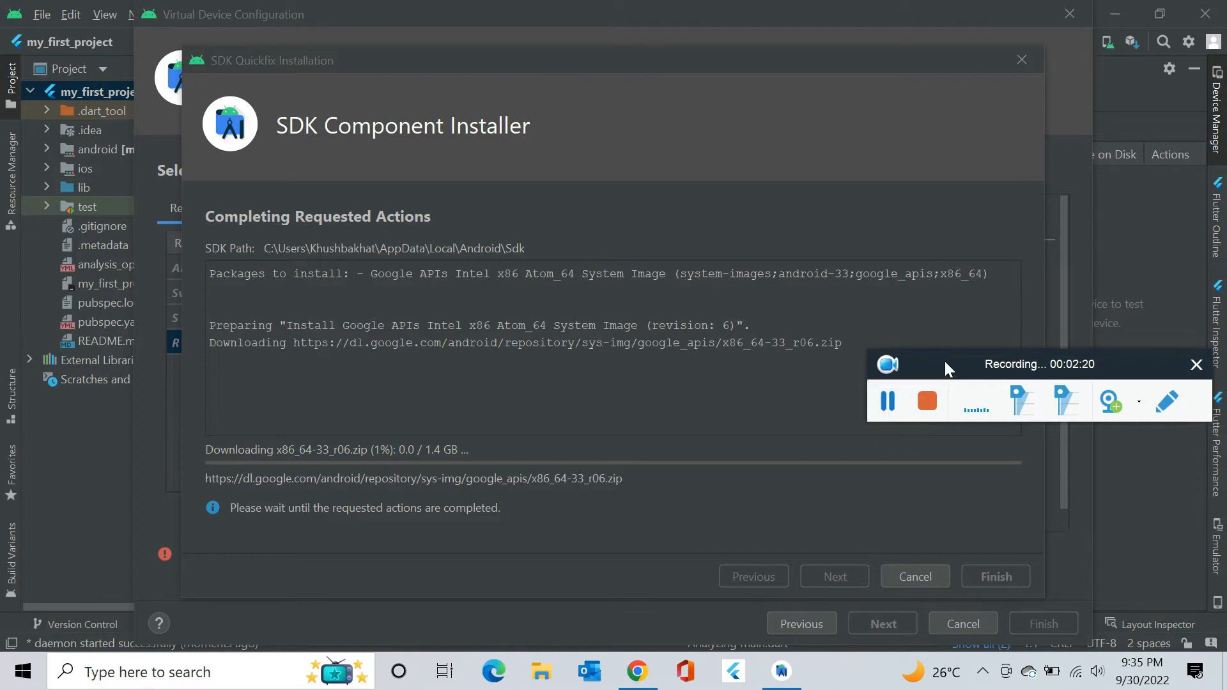
drag(944, 362, 930, 568)
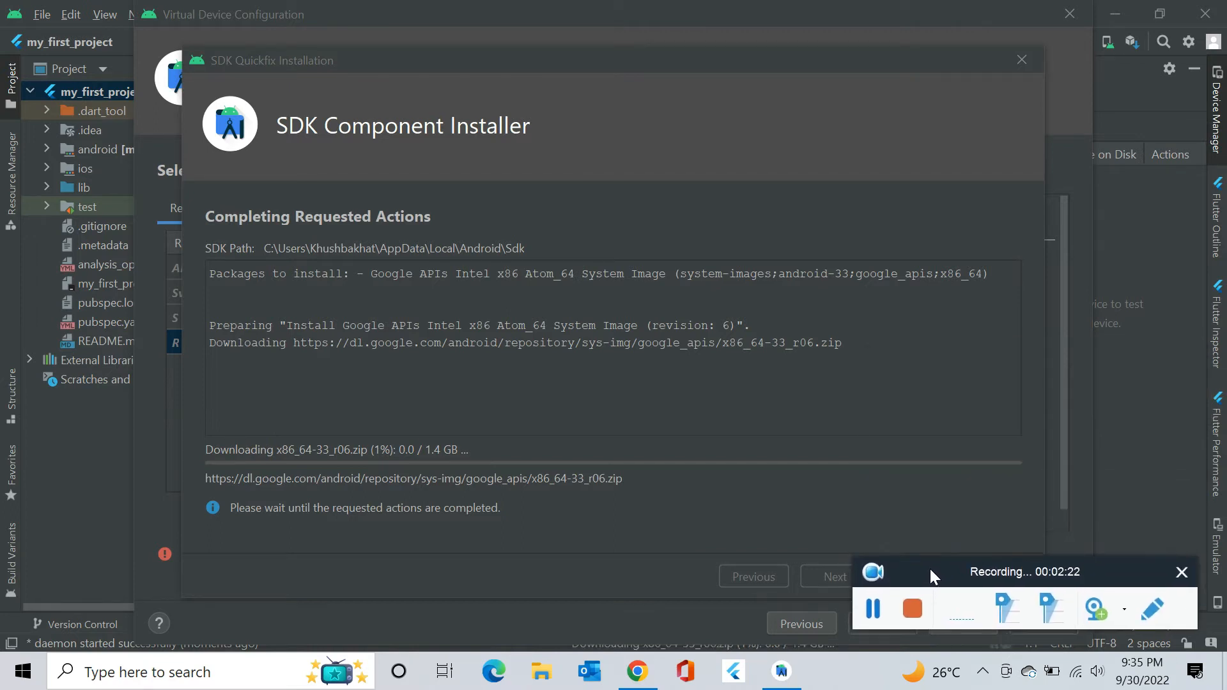
click(875, 612)
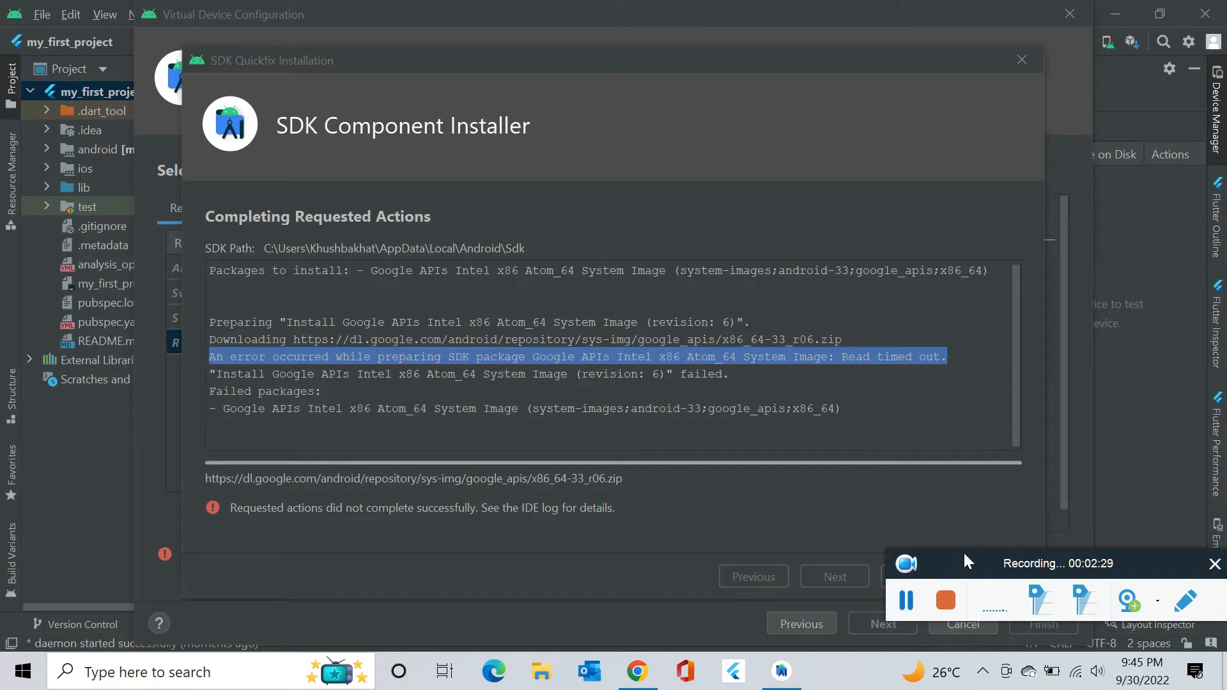
drag(964, 550, 959, 475)
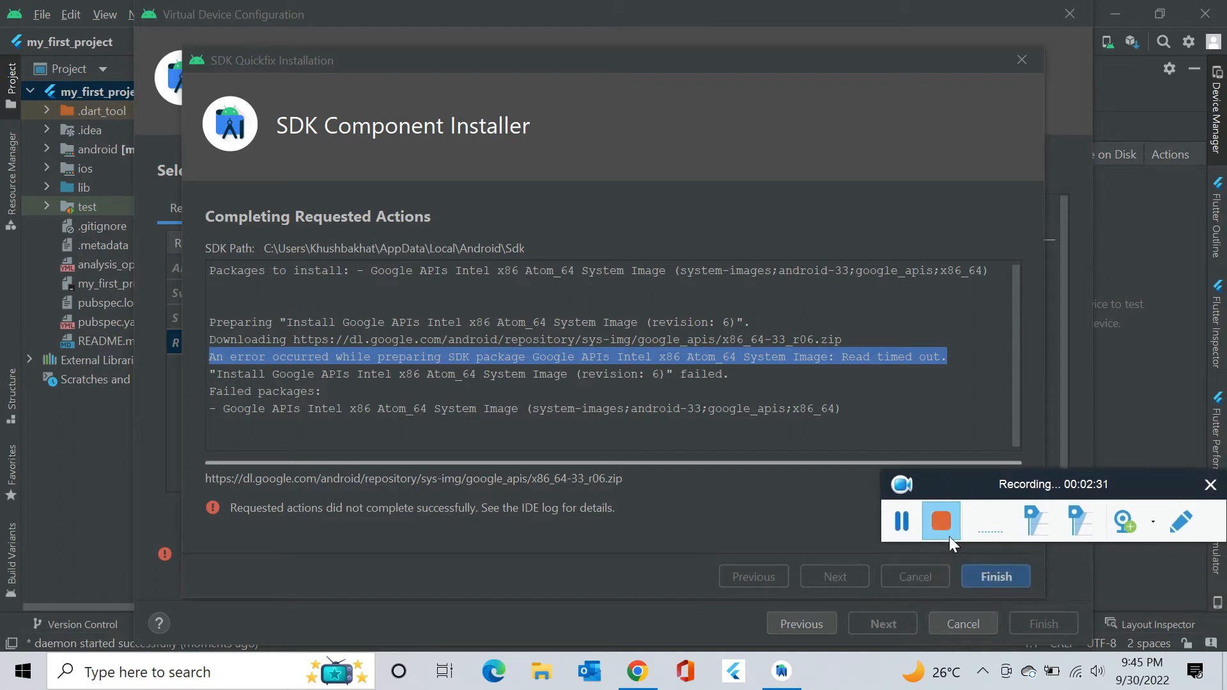
click(995, 575)
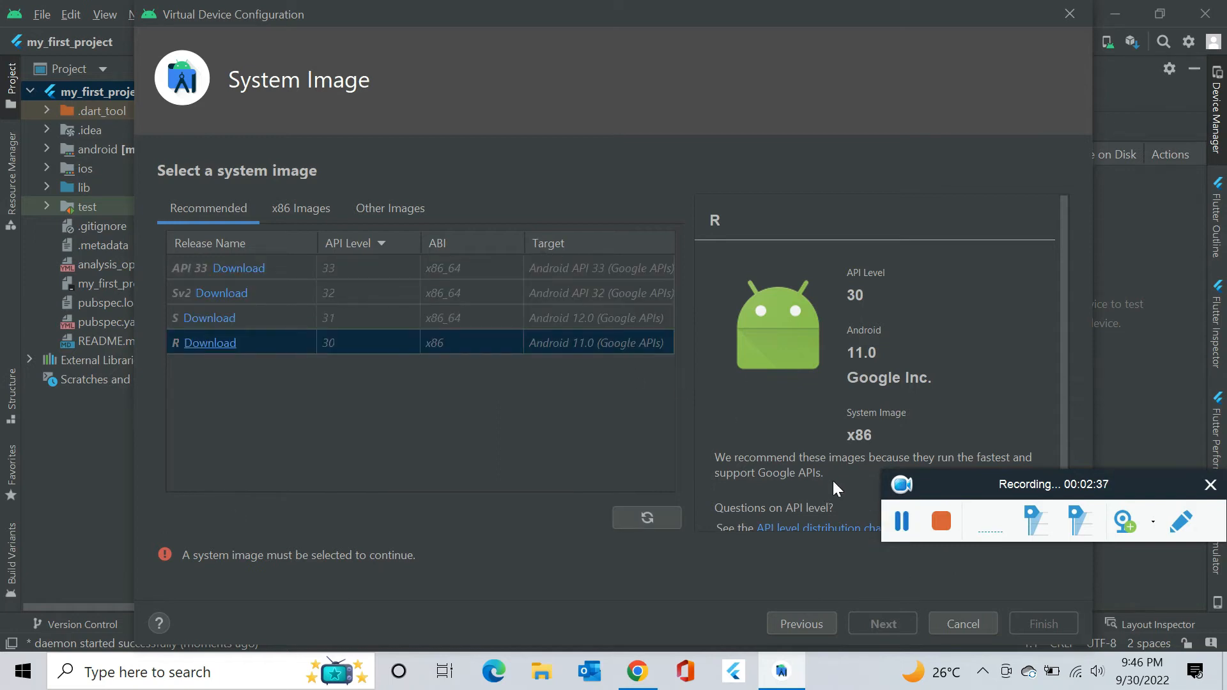
Abandon the virtual device setup and hide the Device Manager panel.
click(964, 627)
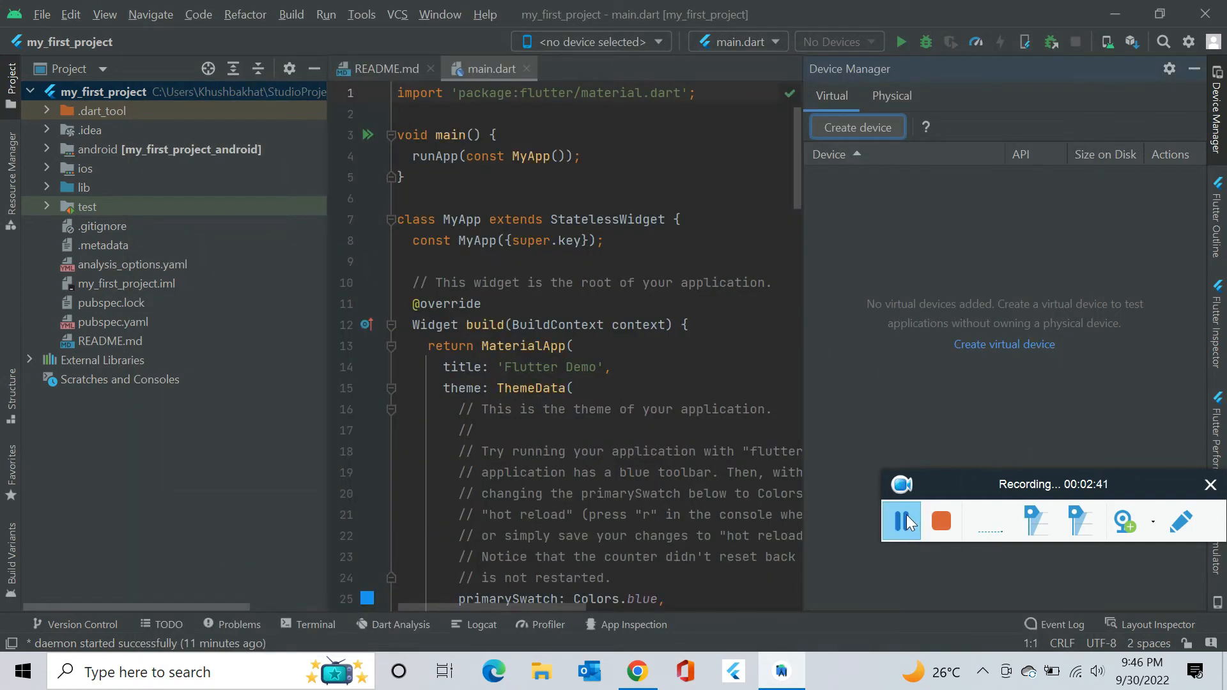
click(1195, 72)
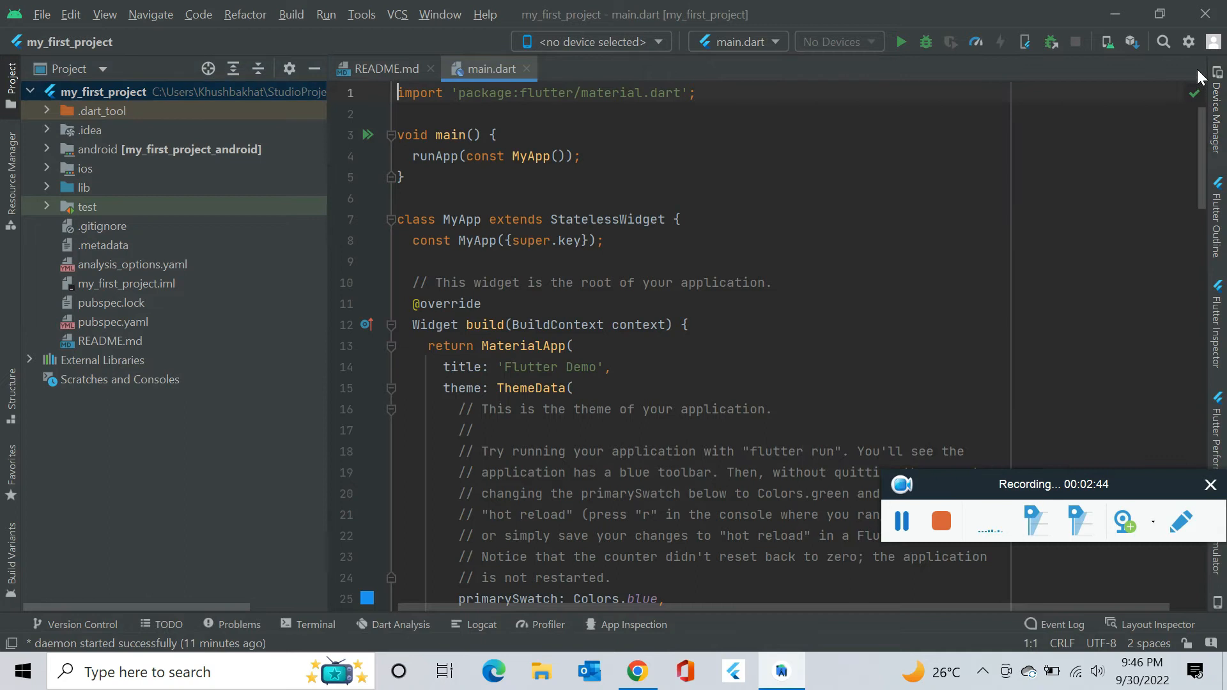
click(47, 10)
In the Android SDK settings, mark the Android API 33 platform for installation and apply.
click(64, 132)
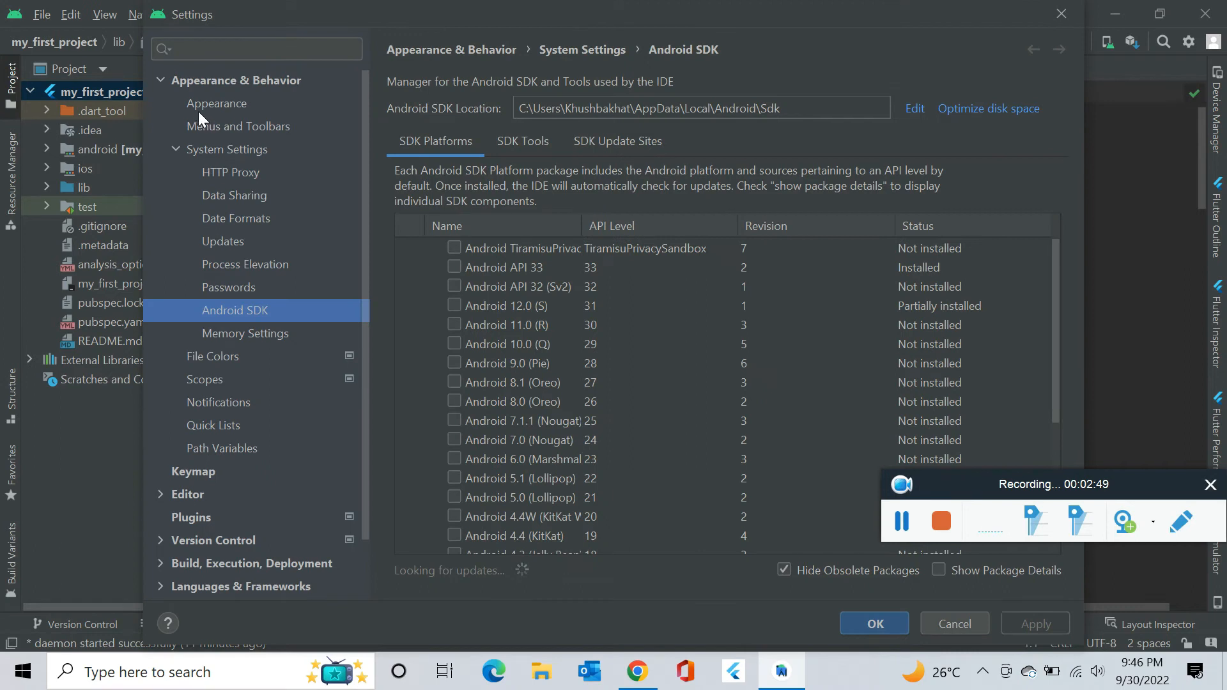
click(224, 149)
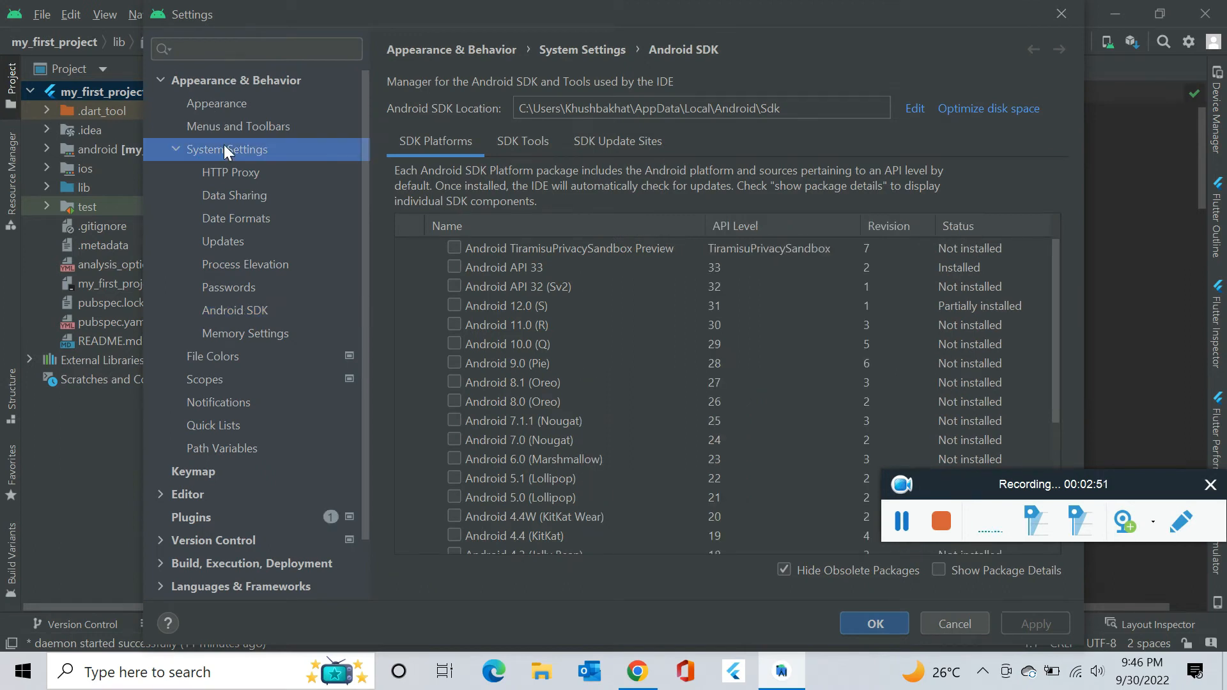
click(257, 309)
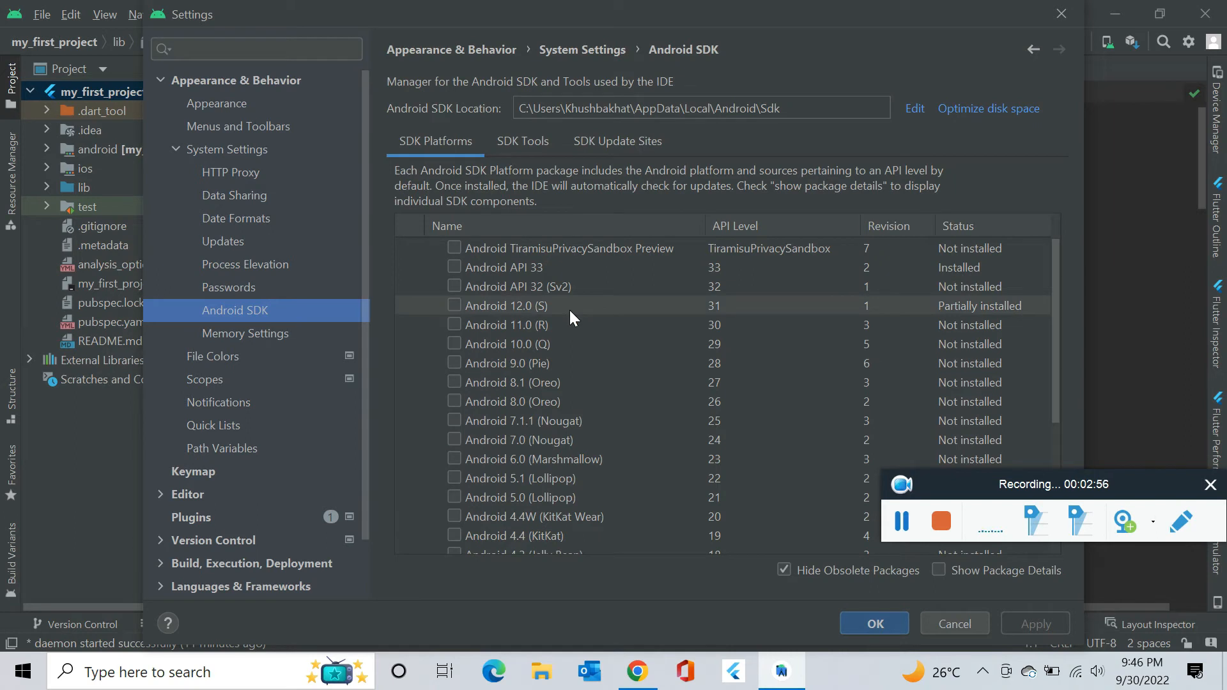
scroll(570, 318, down, 3)
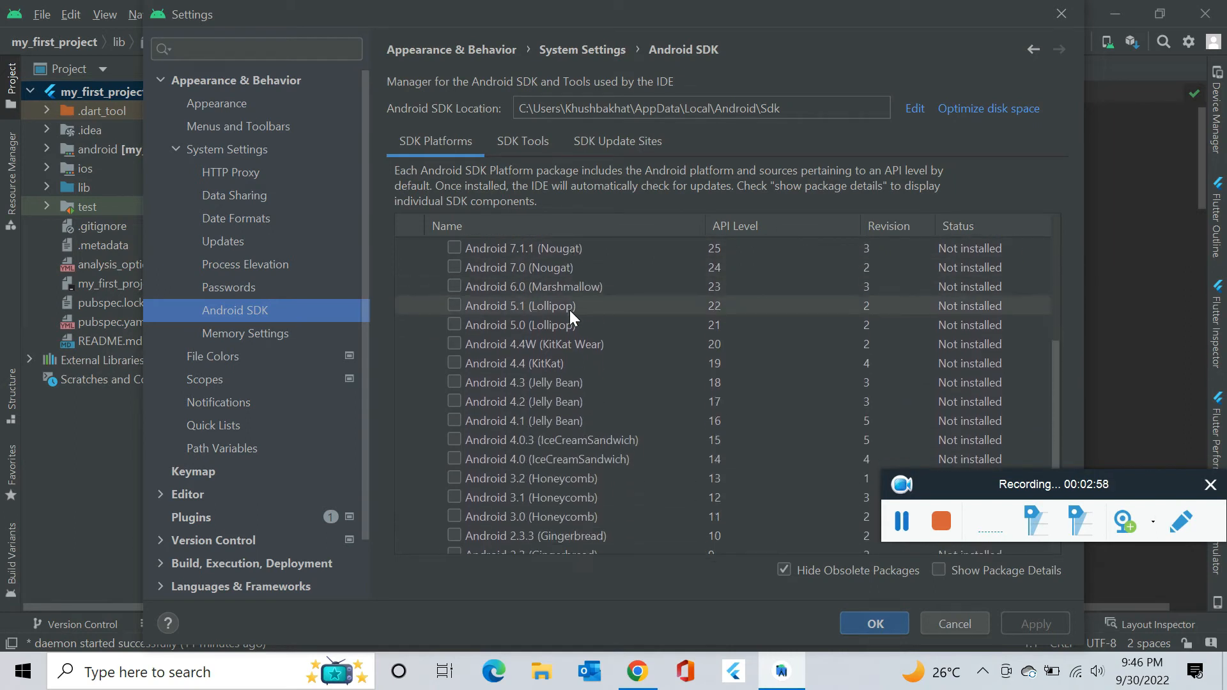
scroll(571, 317, up, 3)
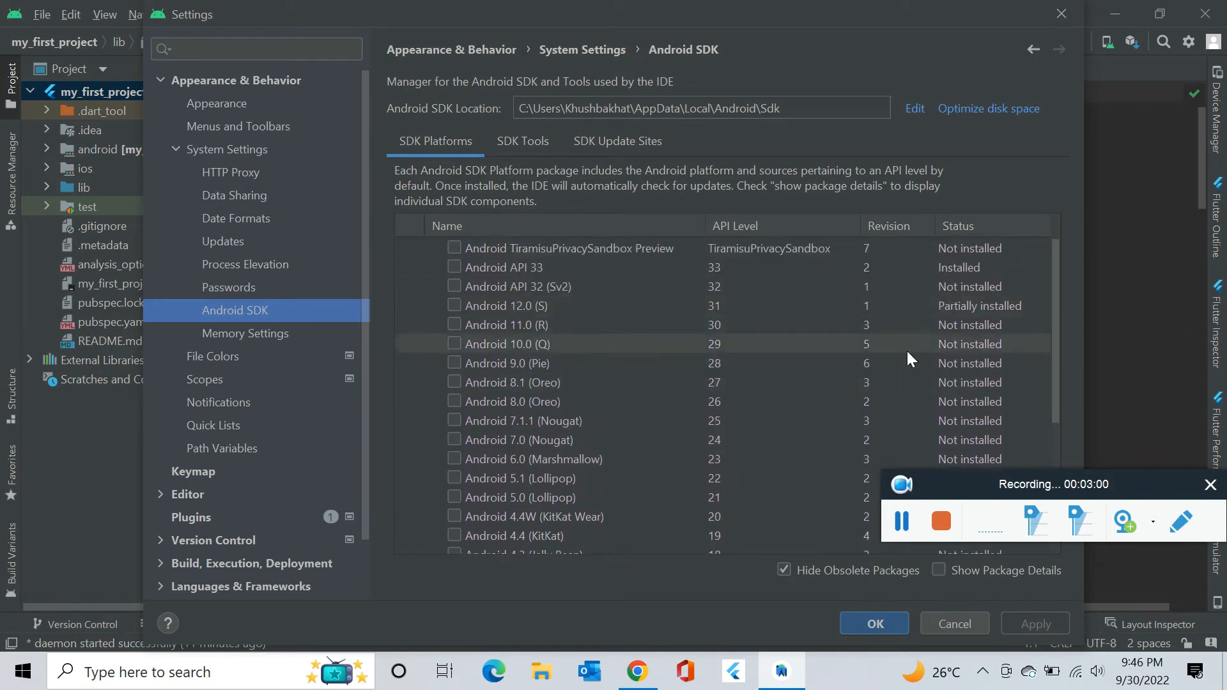
click(473, 268)
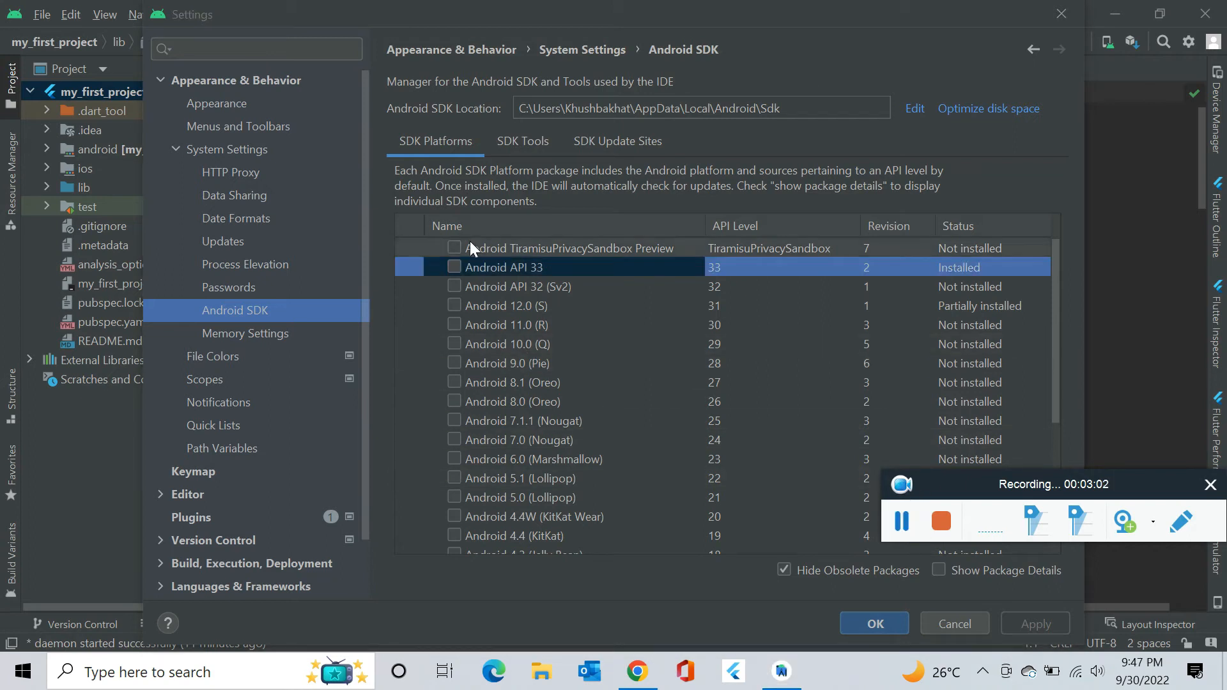
click(455, 268)
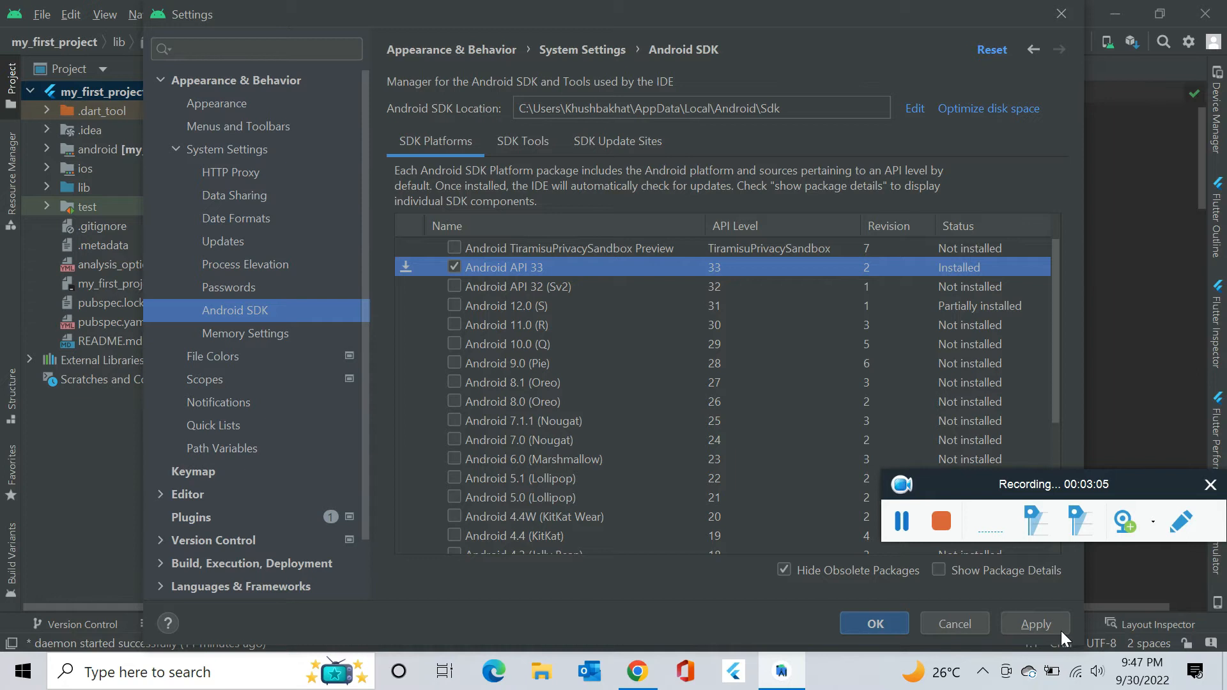
click(1056, 628)
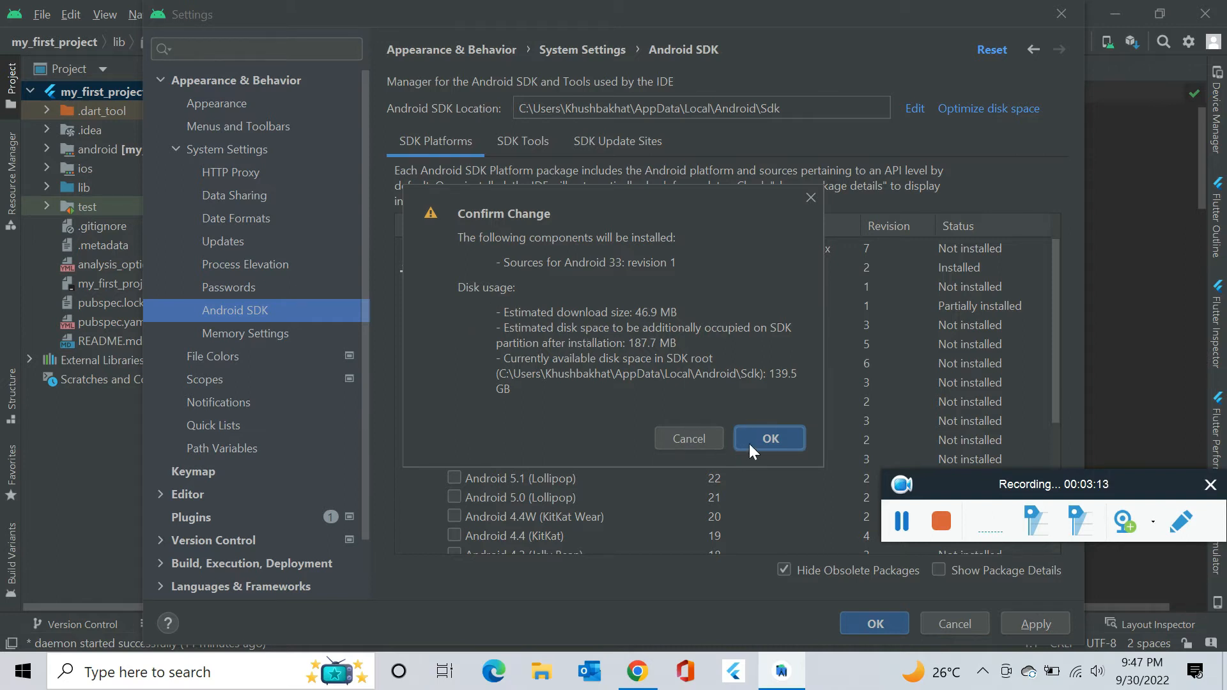
Confirm installing the Android 33 sources, then close the installer and Settings.
click(767, 437)
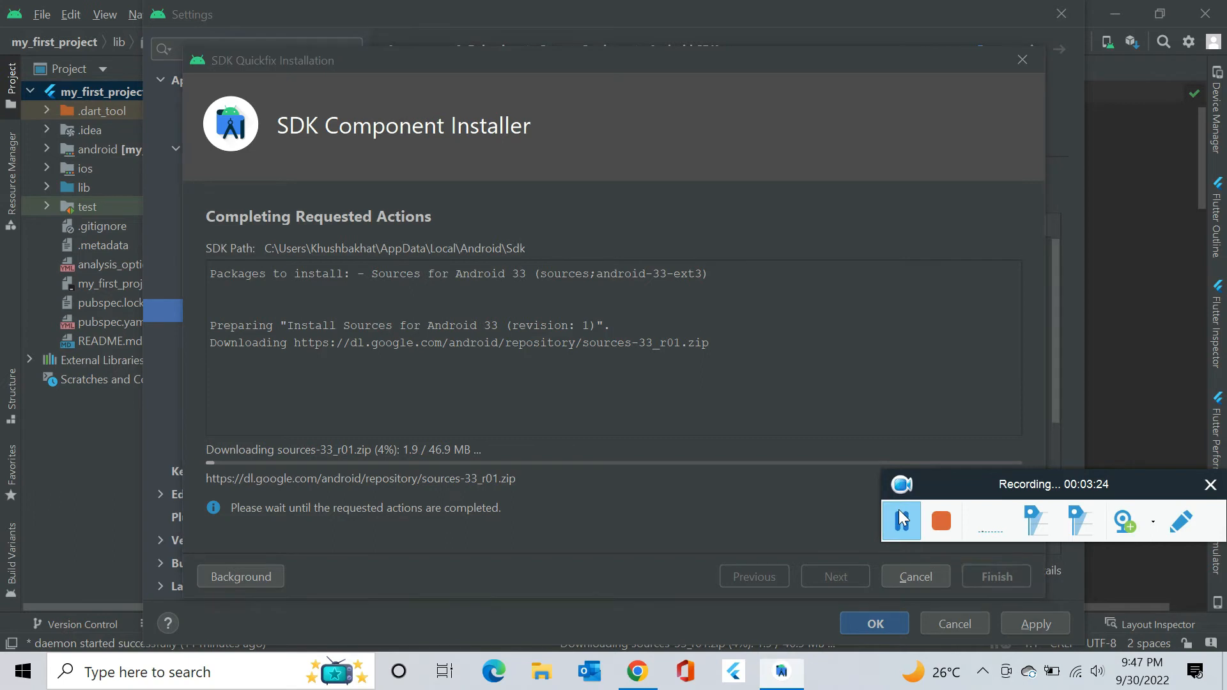
click(901, 521)
click(902, 521)
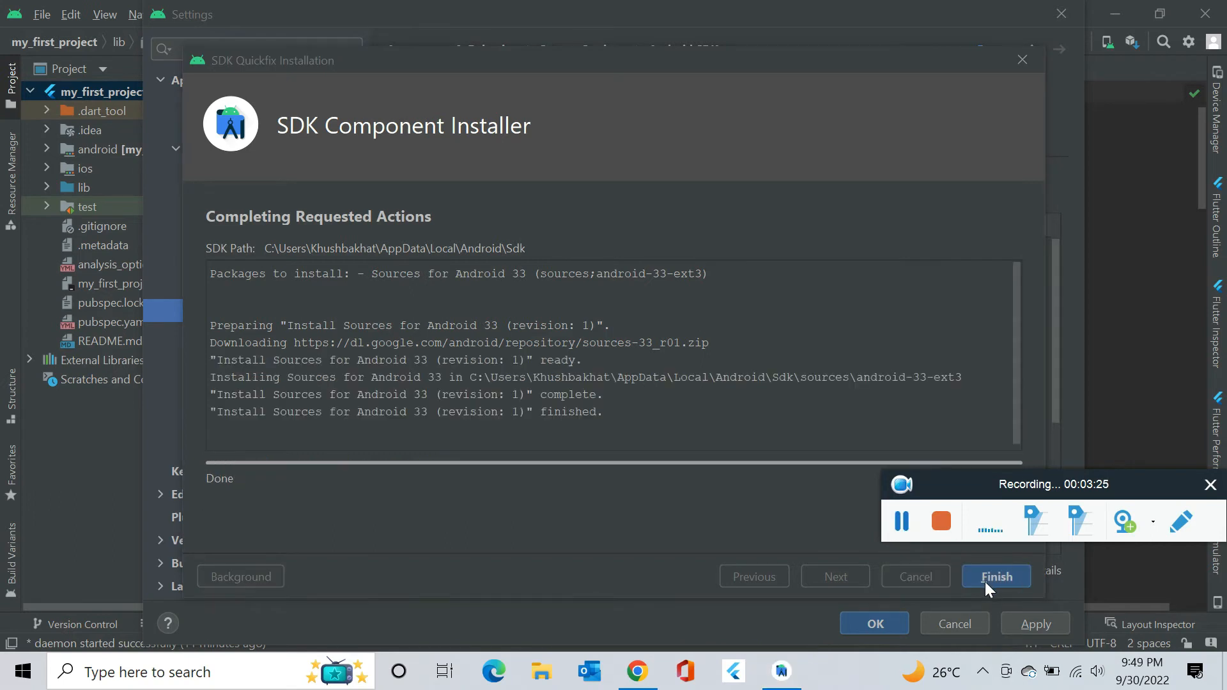
click(987, 579)
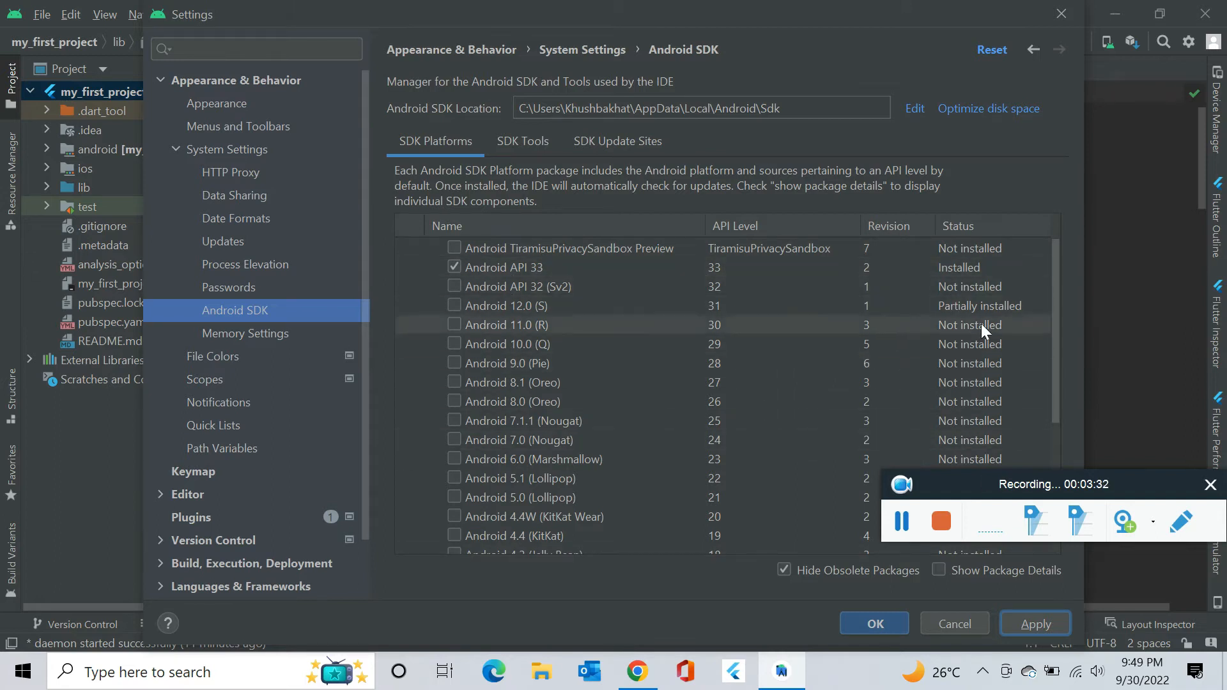
scroll(574, 312, down, 5)
scroll(573, 312, up, 5)
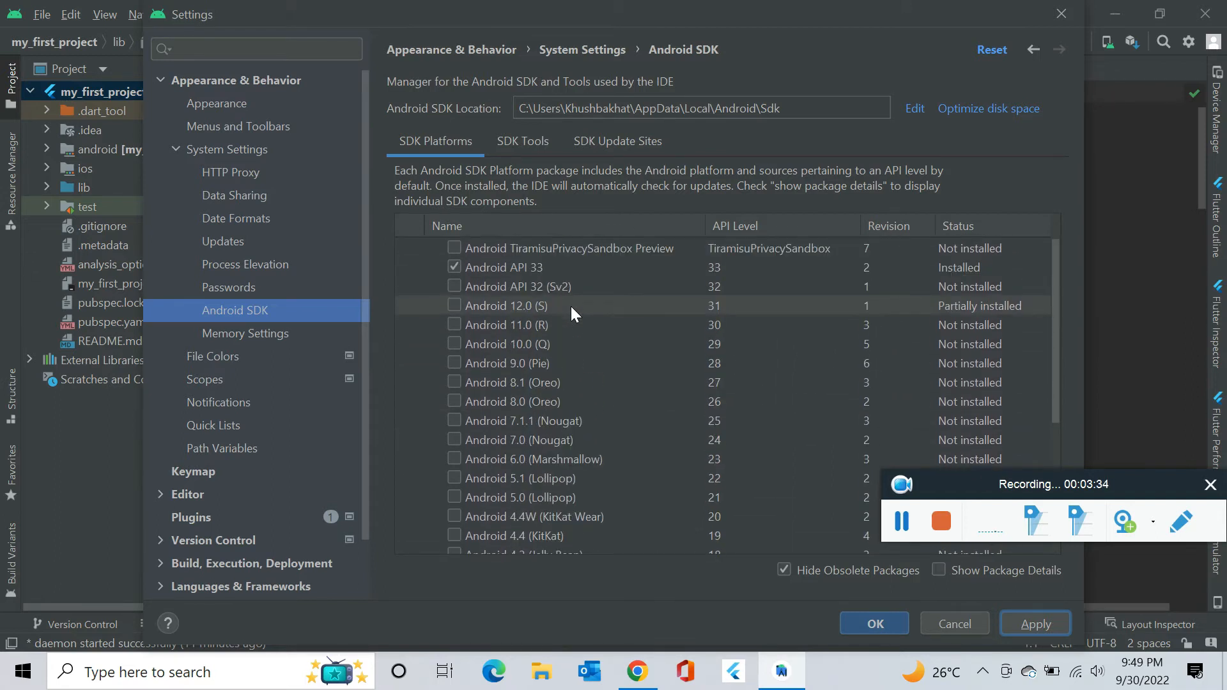
click(875, 625)
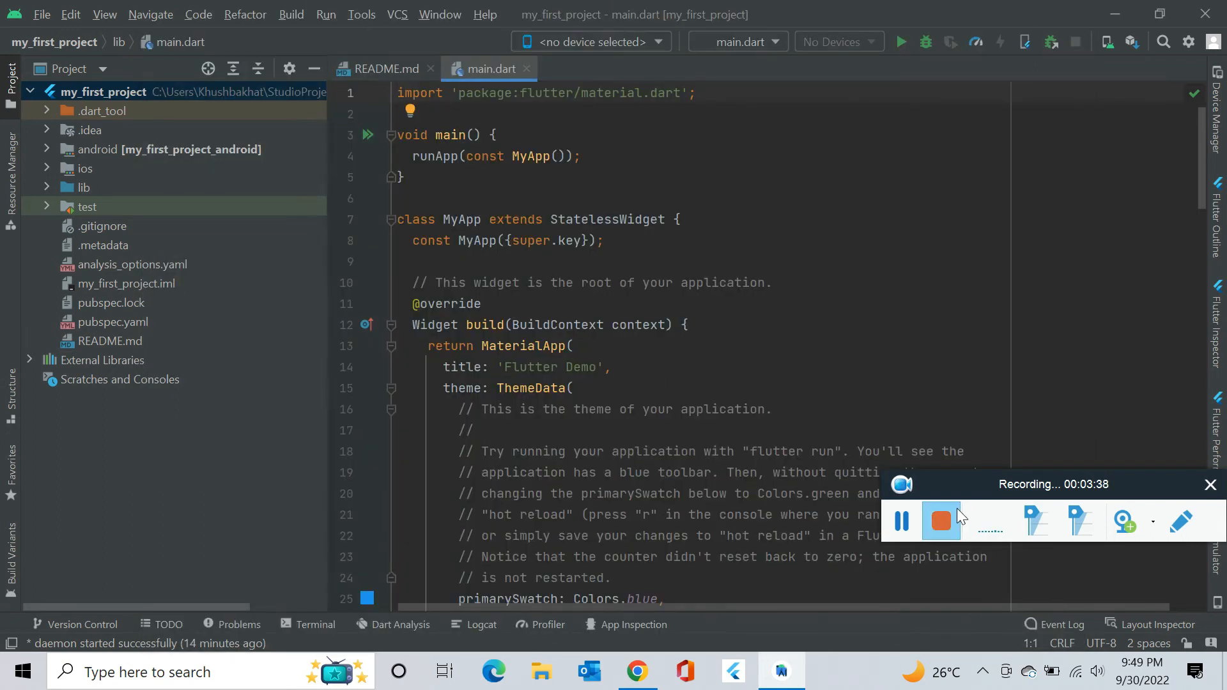
Create a Pixel 4a virtual device and download its Google APIs x86_64 android-33 system image.
click(1109, 48)
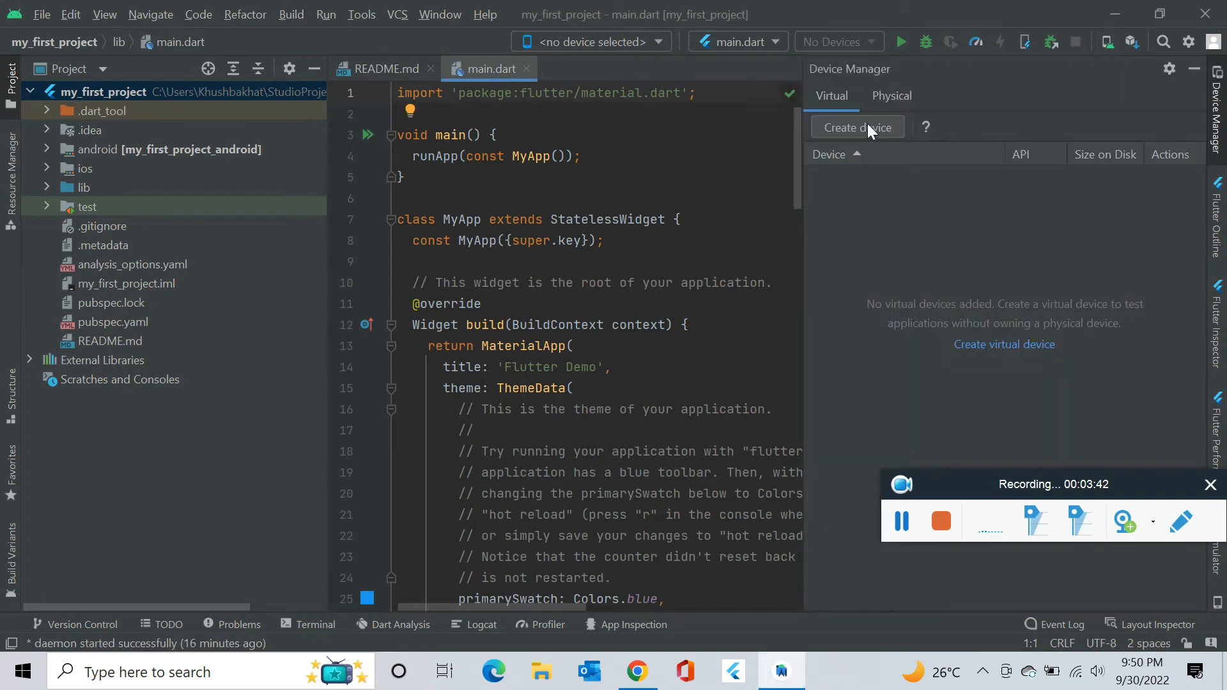
click(868, 125)
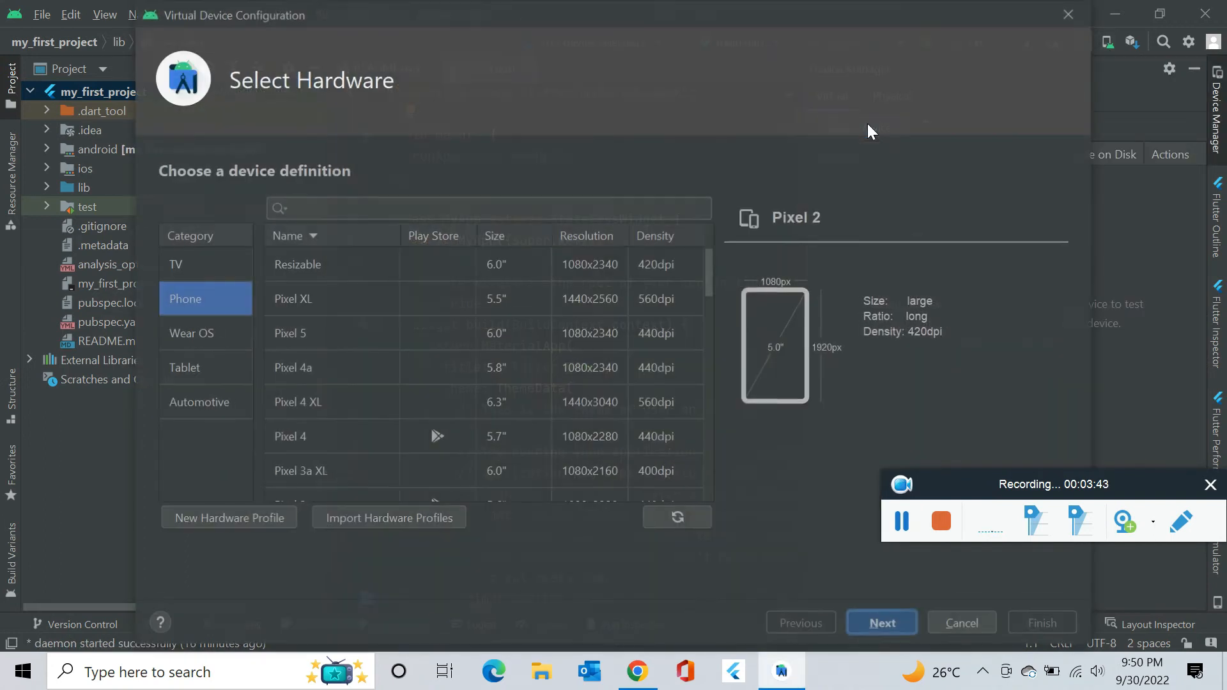
click(349, 371)
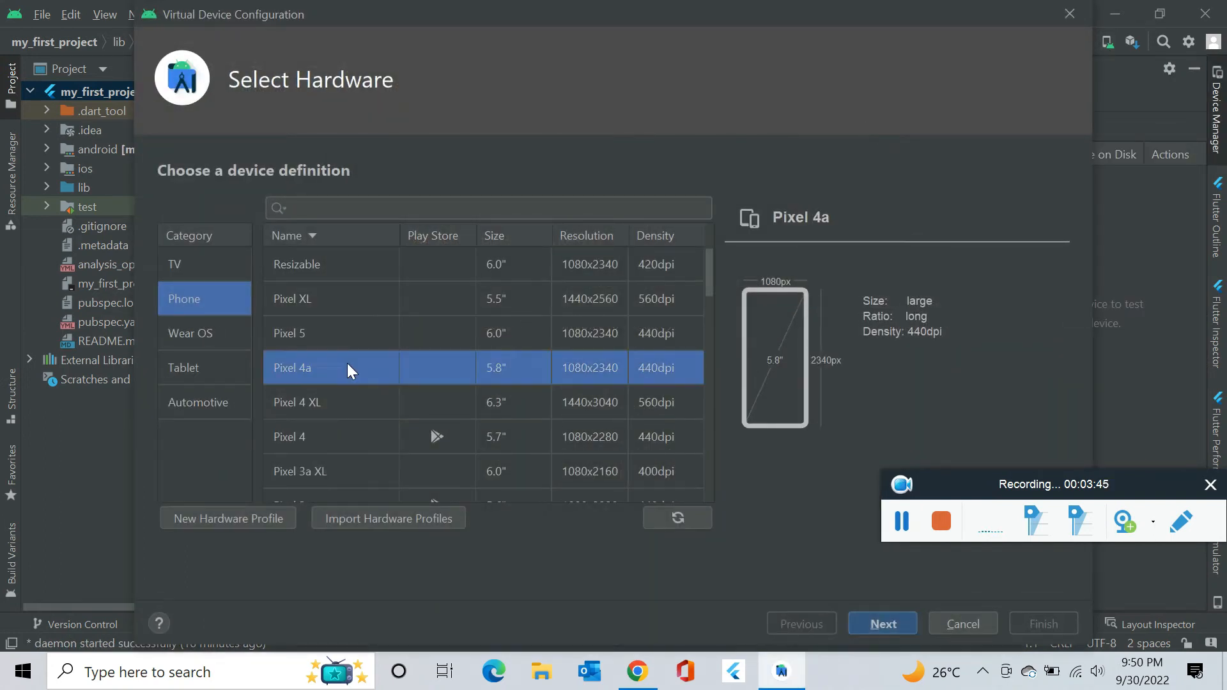
click(883, 624)
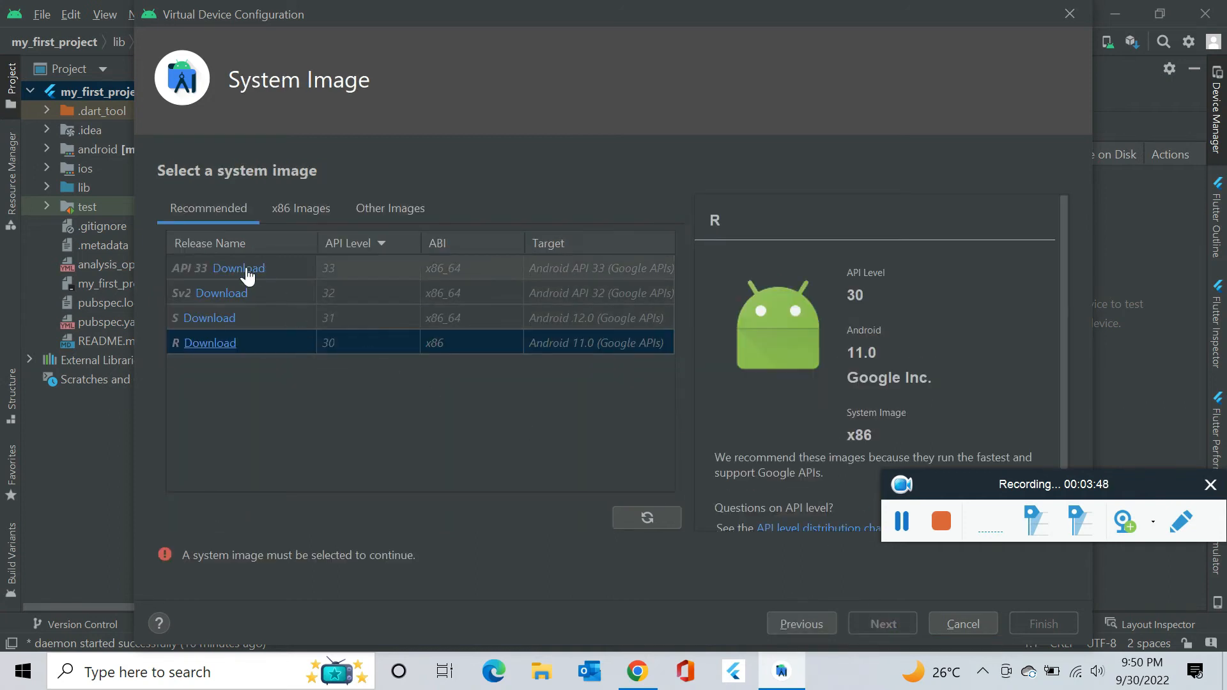
click(238, 268)
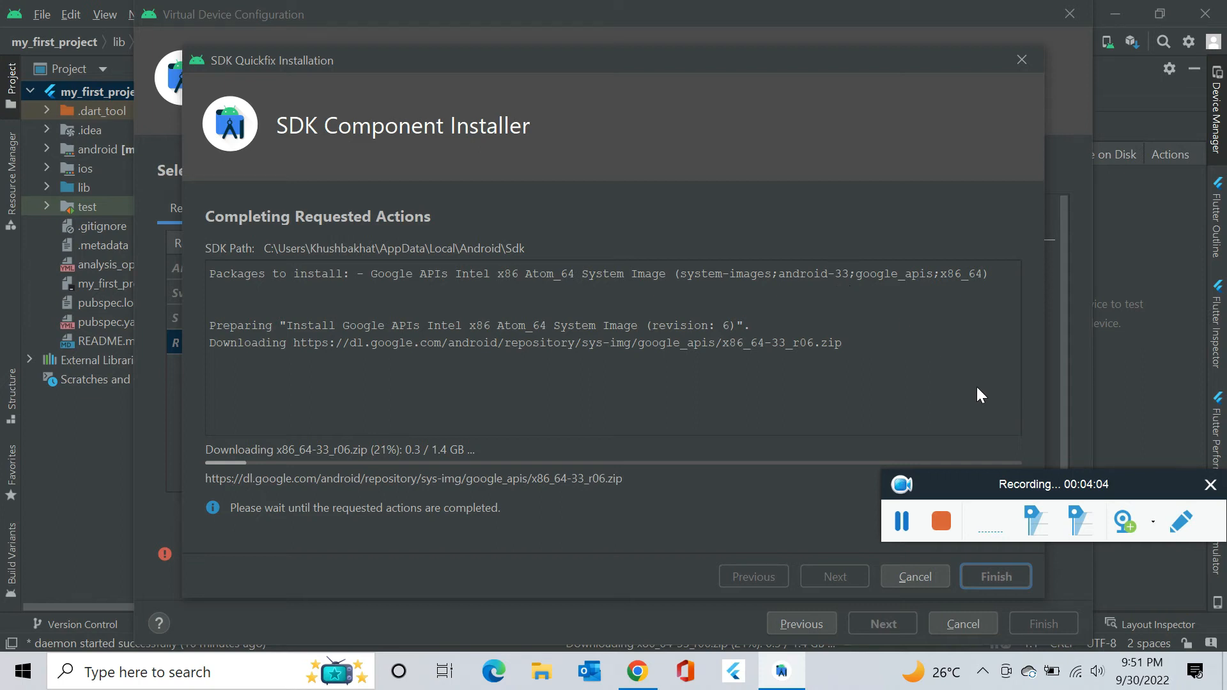
click(901, 520)
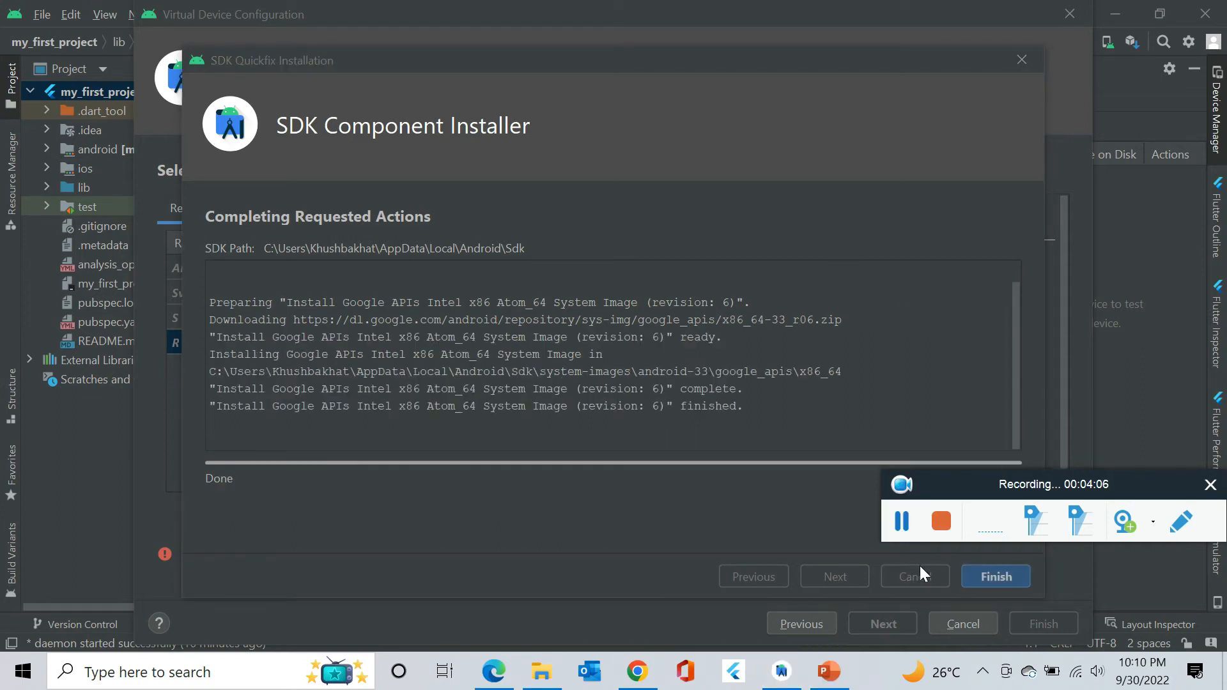
Choose the downloaded API 33 image and finish creating the Pixel 4a API 33 device.
click(1000, 576)
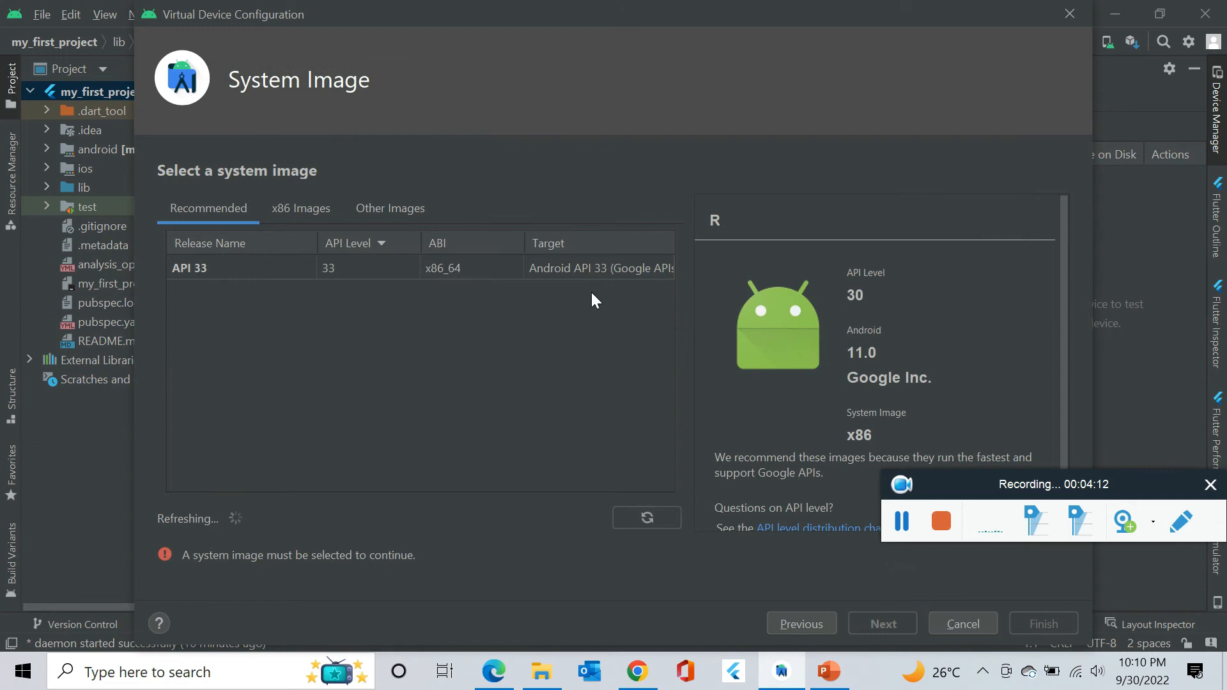
click(561, 269)
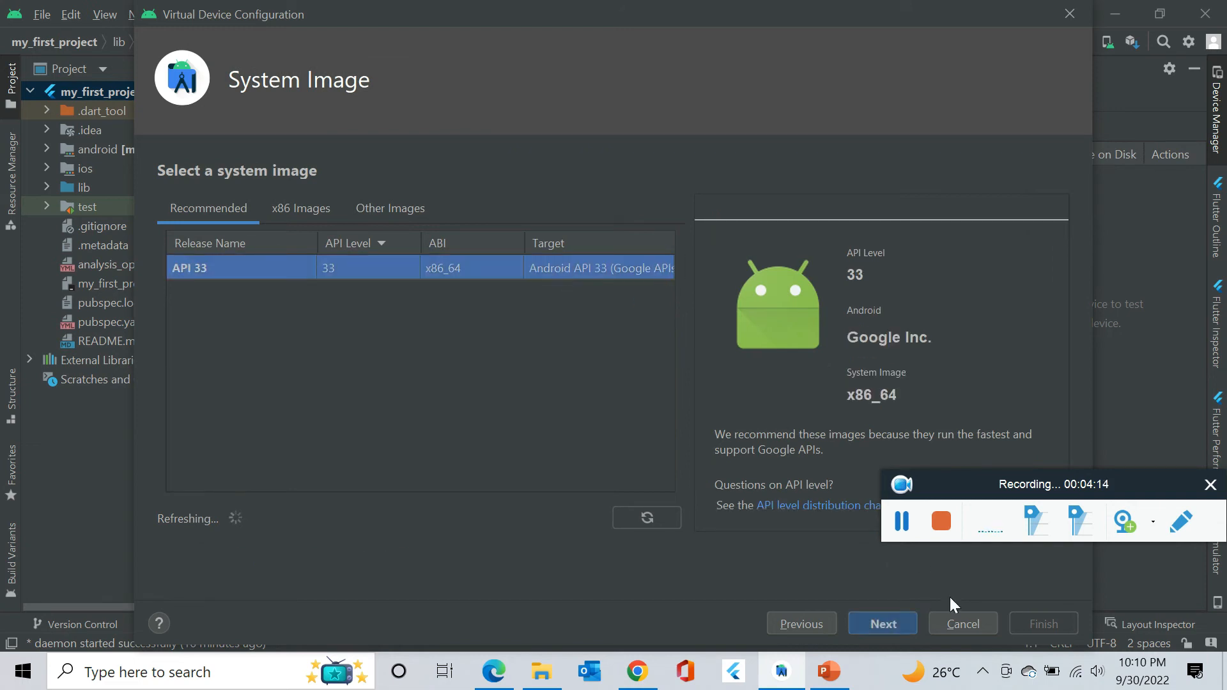
click(880, 631)
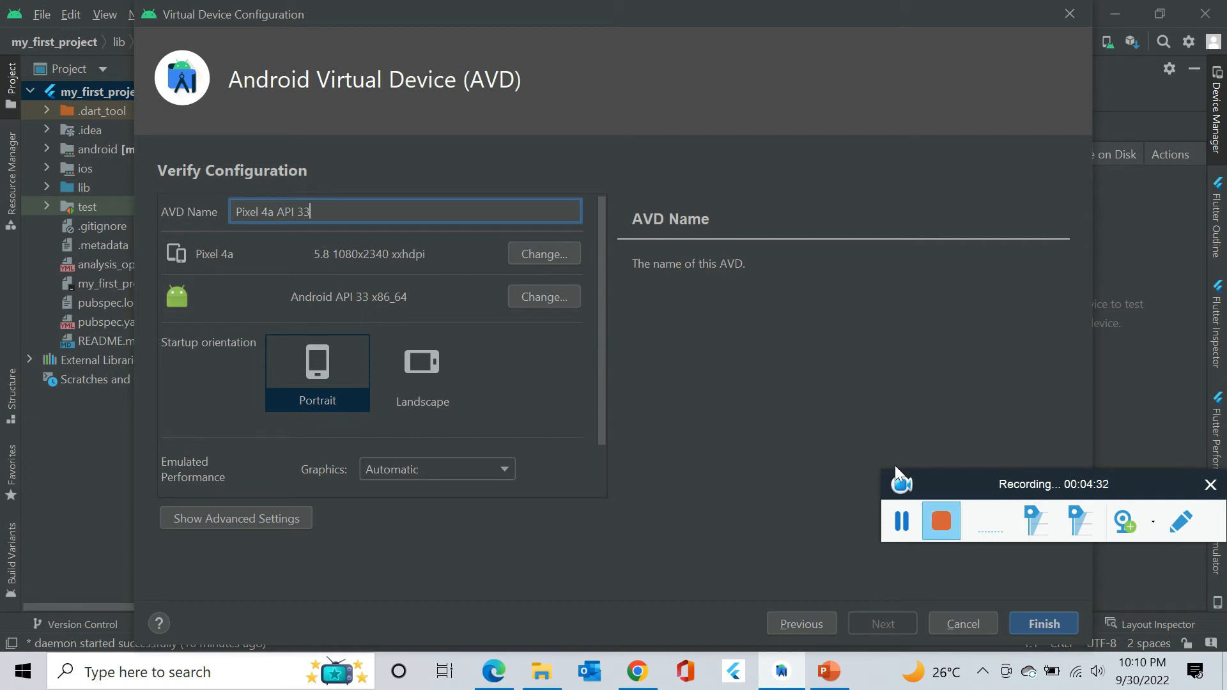
click(1045, 623)
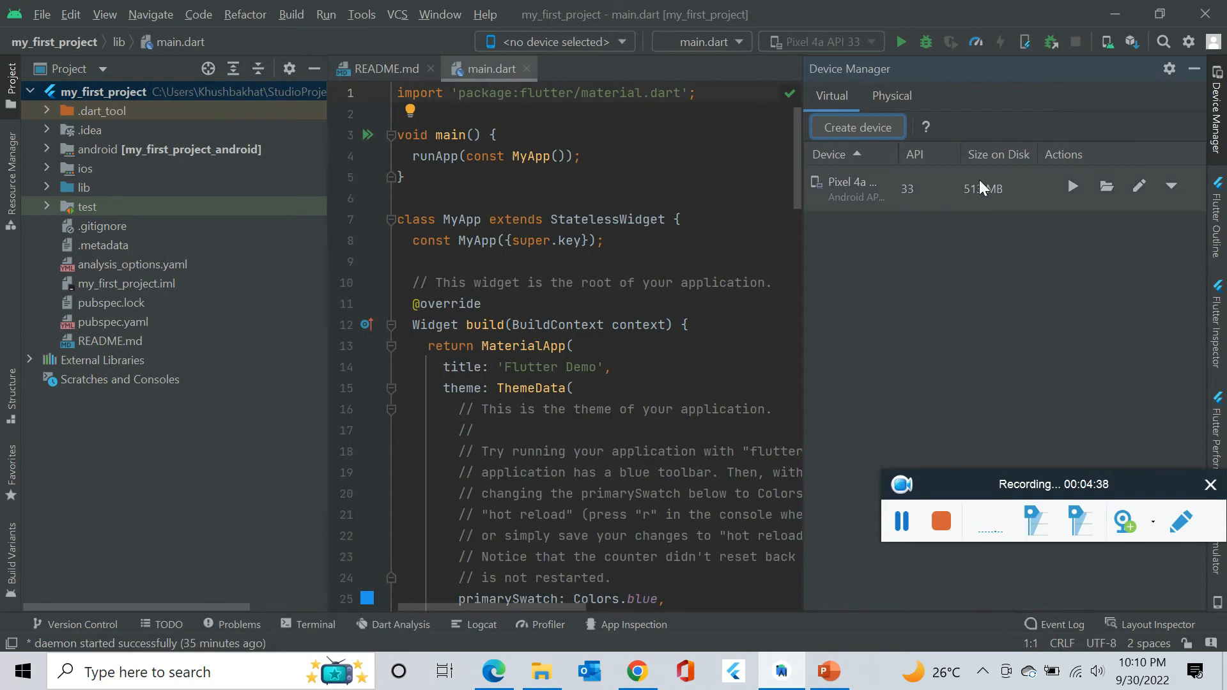
Boot the Pixel 4a API 33 emulator from Device Manager and hide the device list.
click(882, 193)
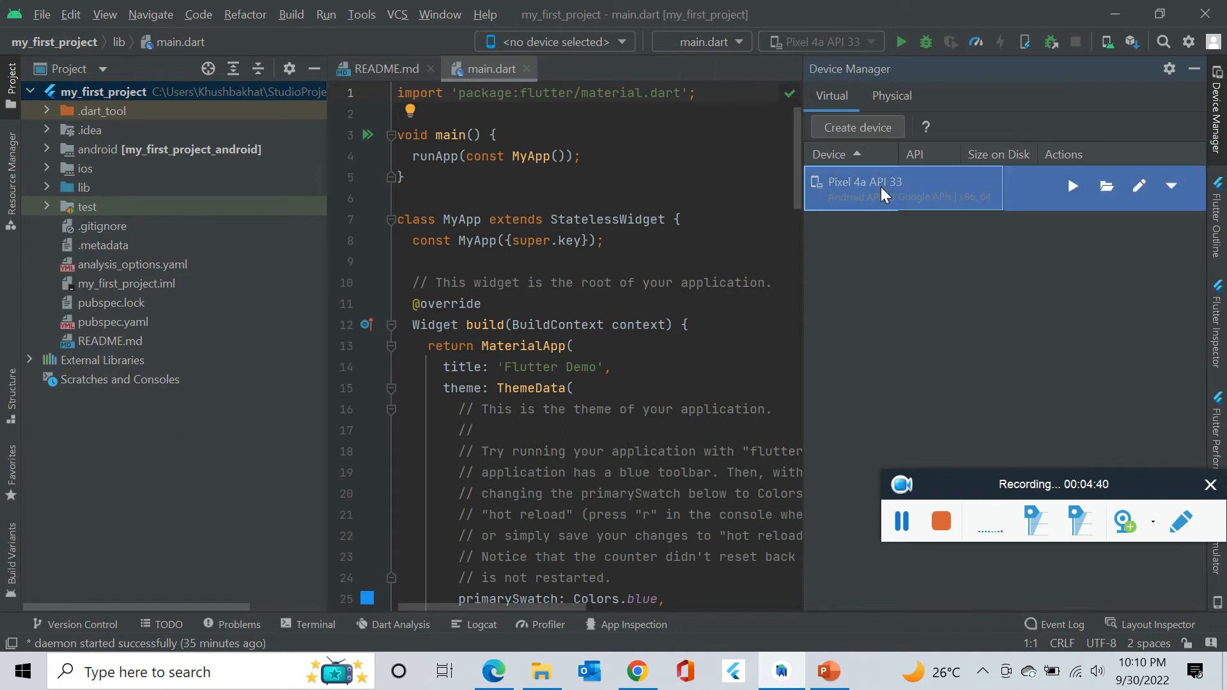
click(1073, 187)
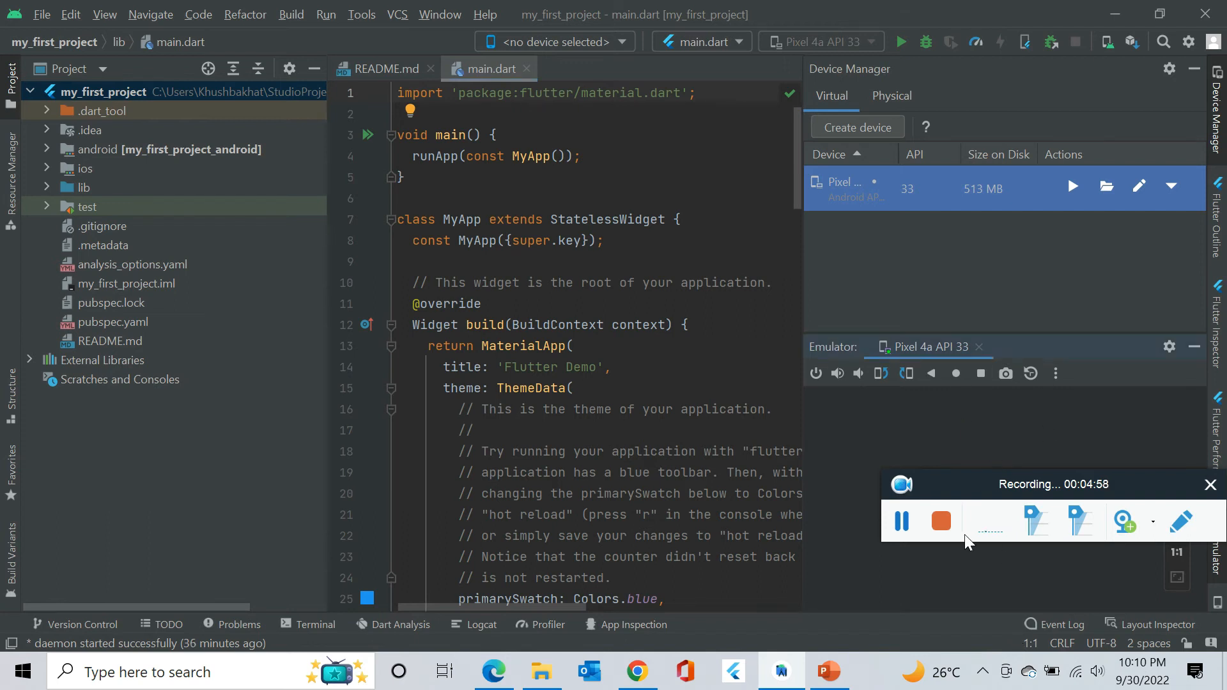
drag(986, 492, 503, 480)
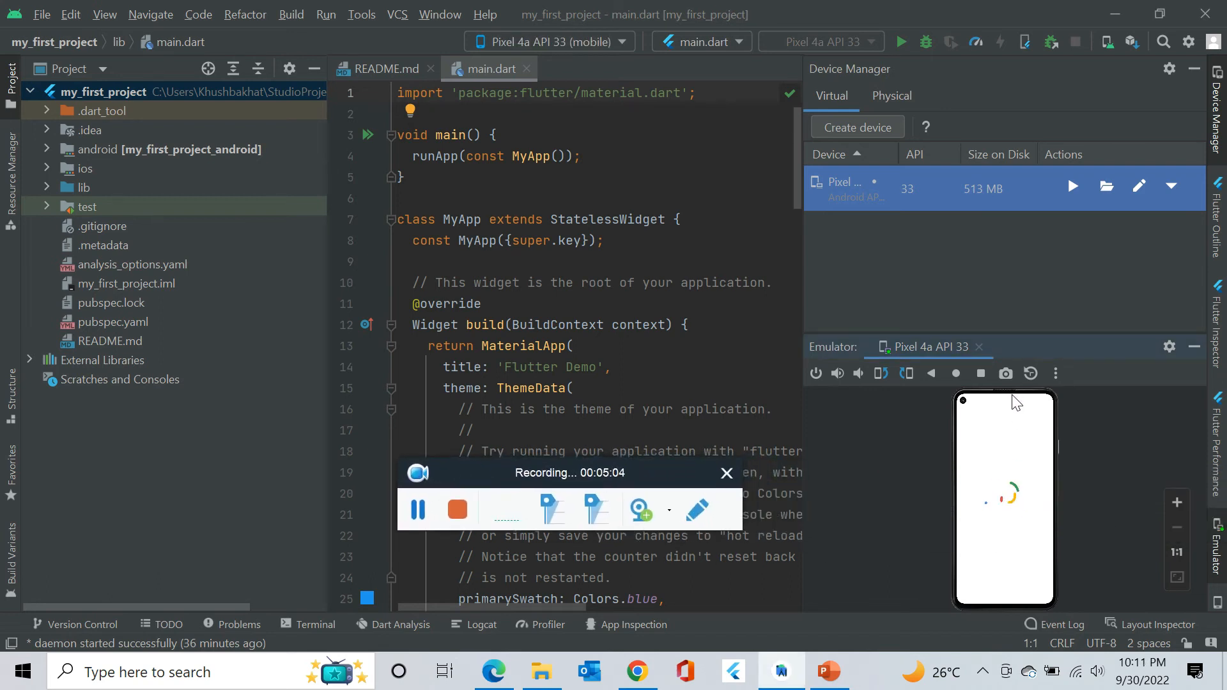
click(1193, 67)
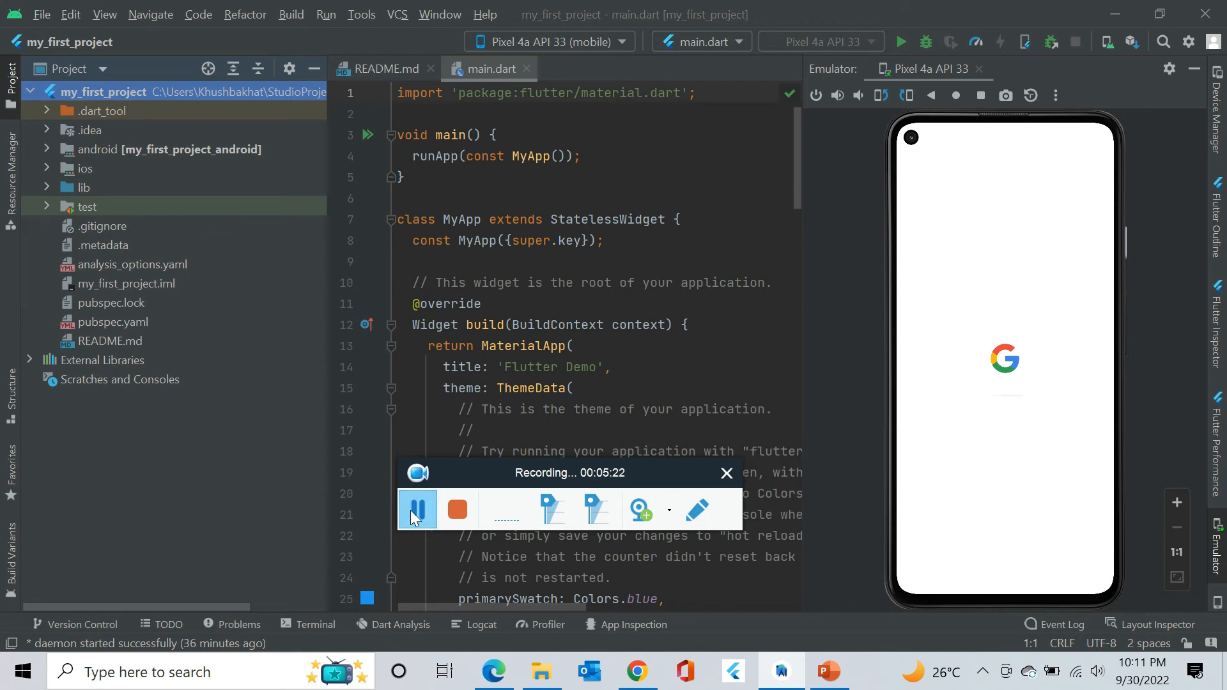
click(410, 510)
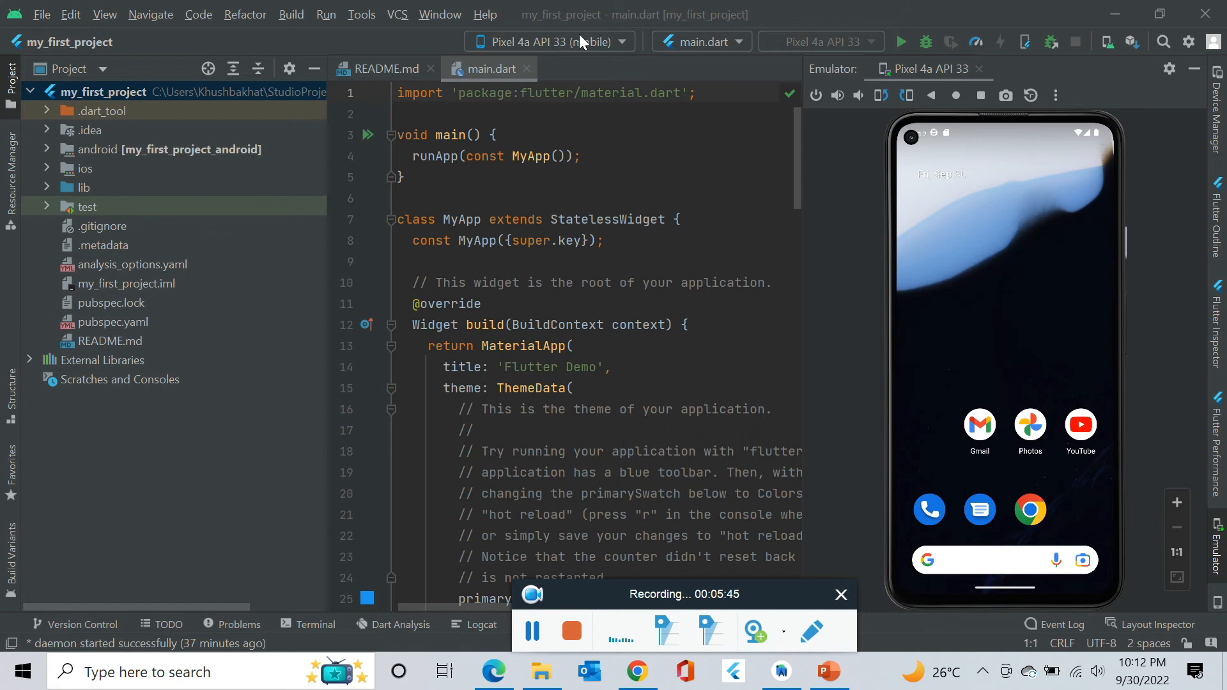
Target Pixel 4a API 33 (mobile) and run main.dart, showing the counter at 0.
click(623, 42)
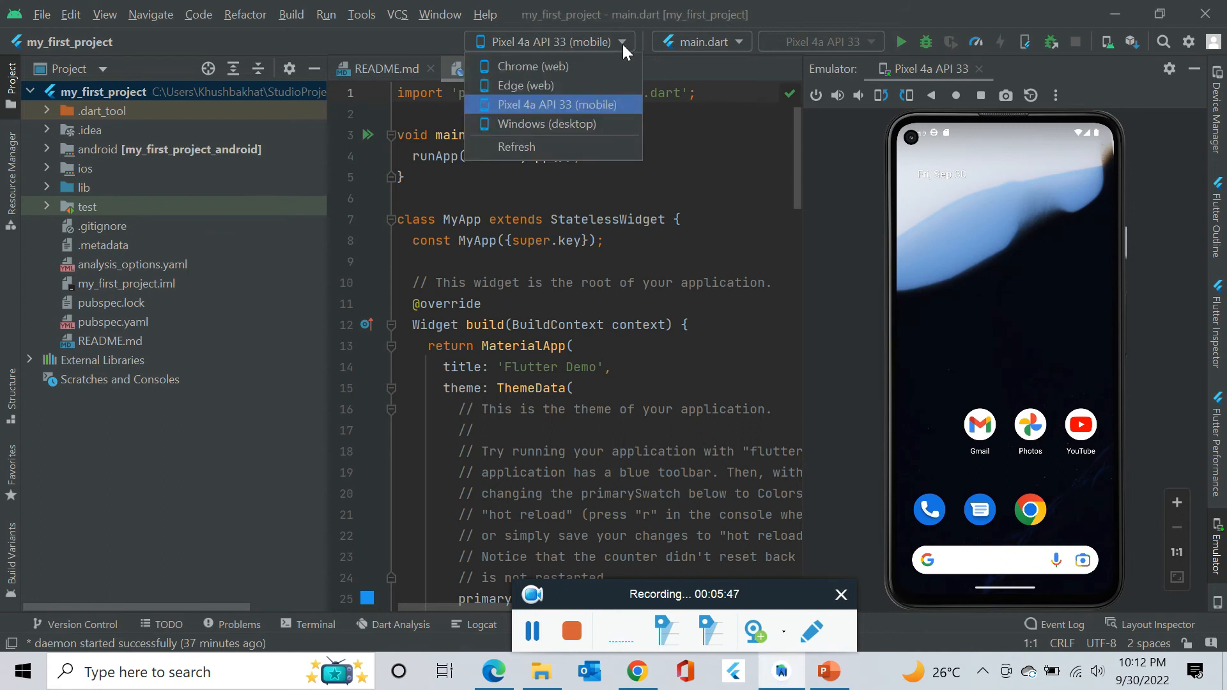
click(582, 104)
click(900, 44)
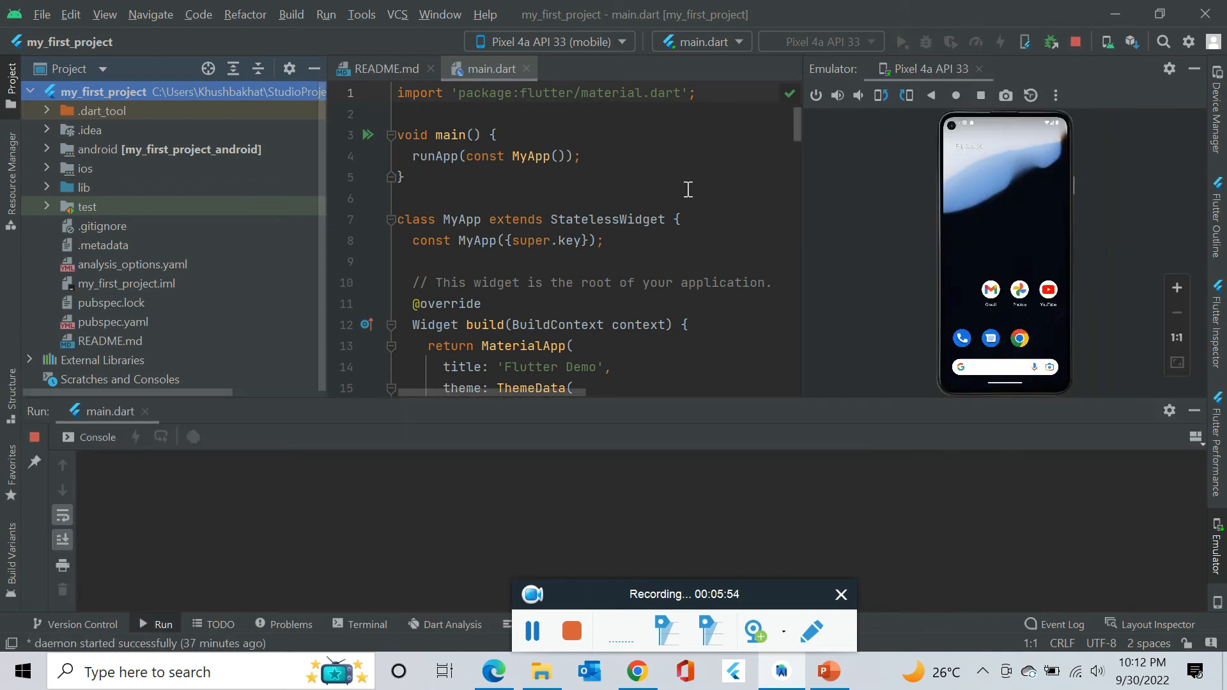
mouse_move(661, 214)
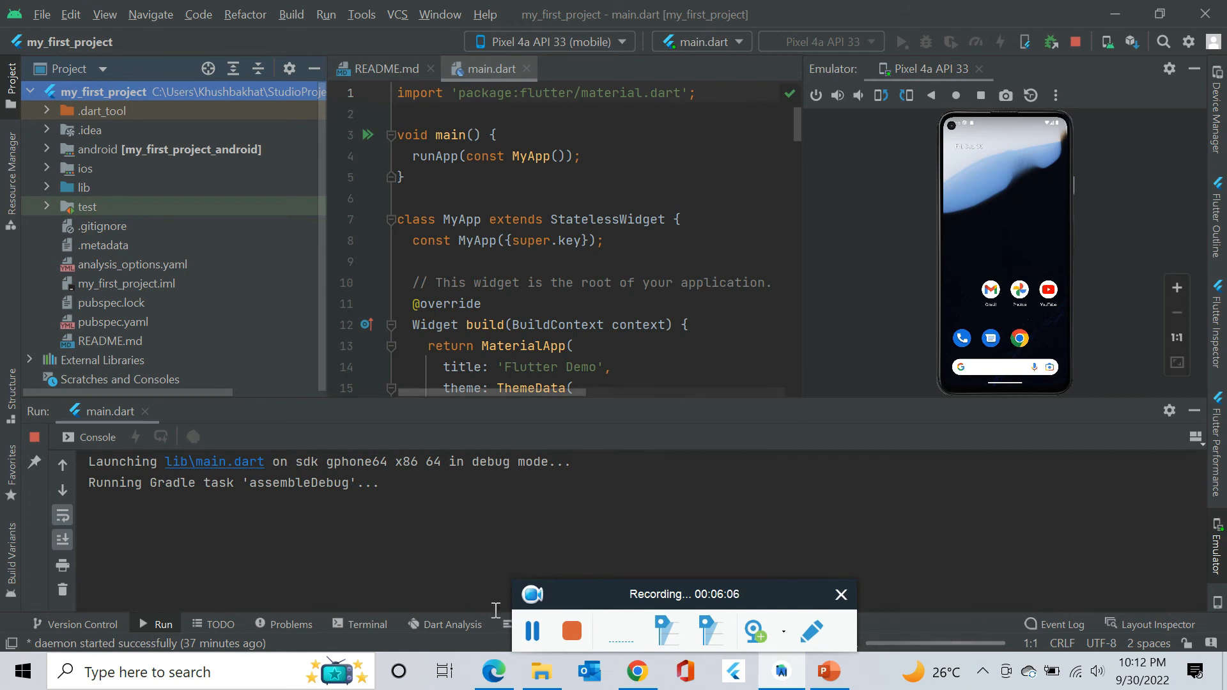
click(527, 629)
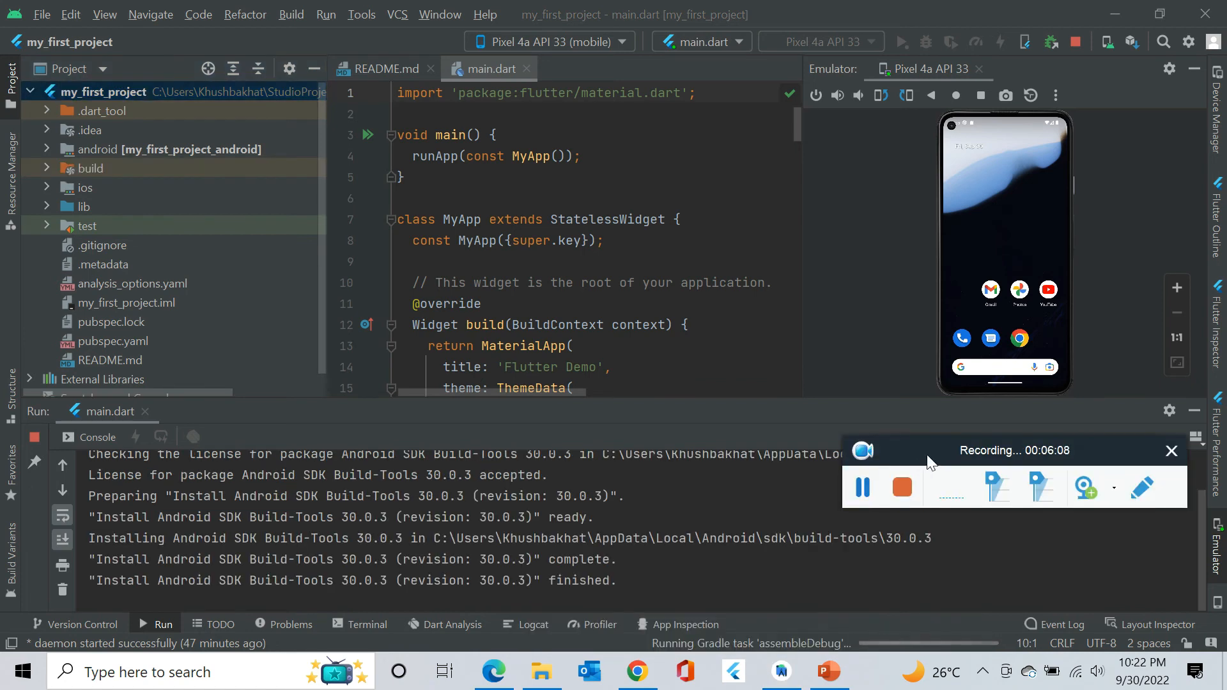
drag(928, 460, 930, 534)
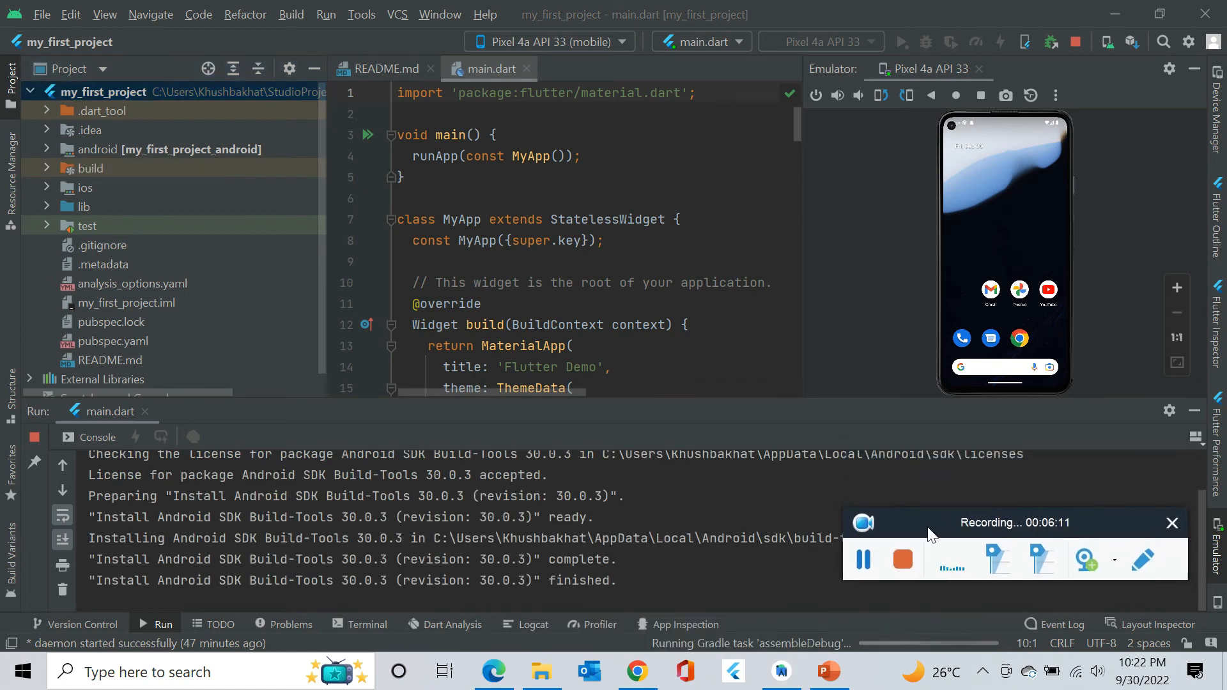
click(862, 562)
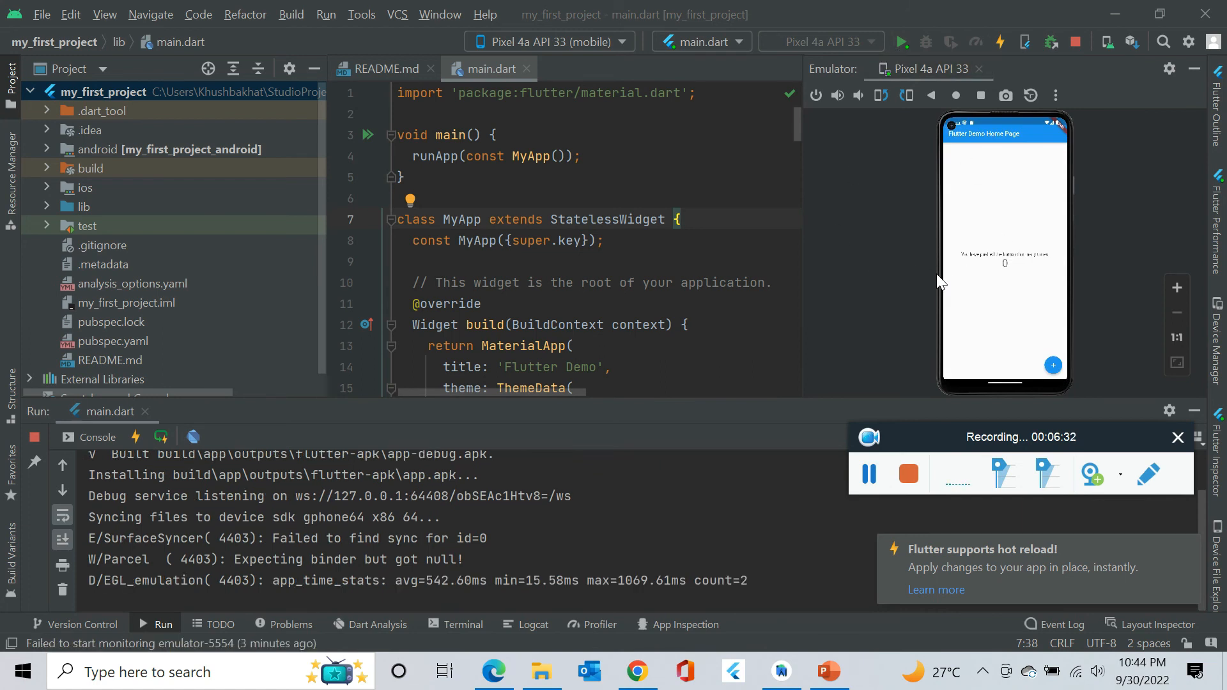
Close the Run console and hot reload notice, then tap the app's + button until the counter reads 8.
click(1194, 410)
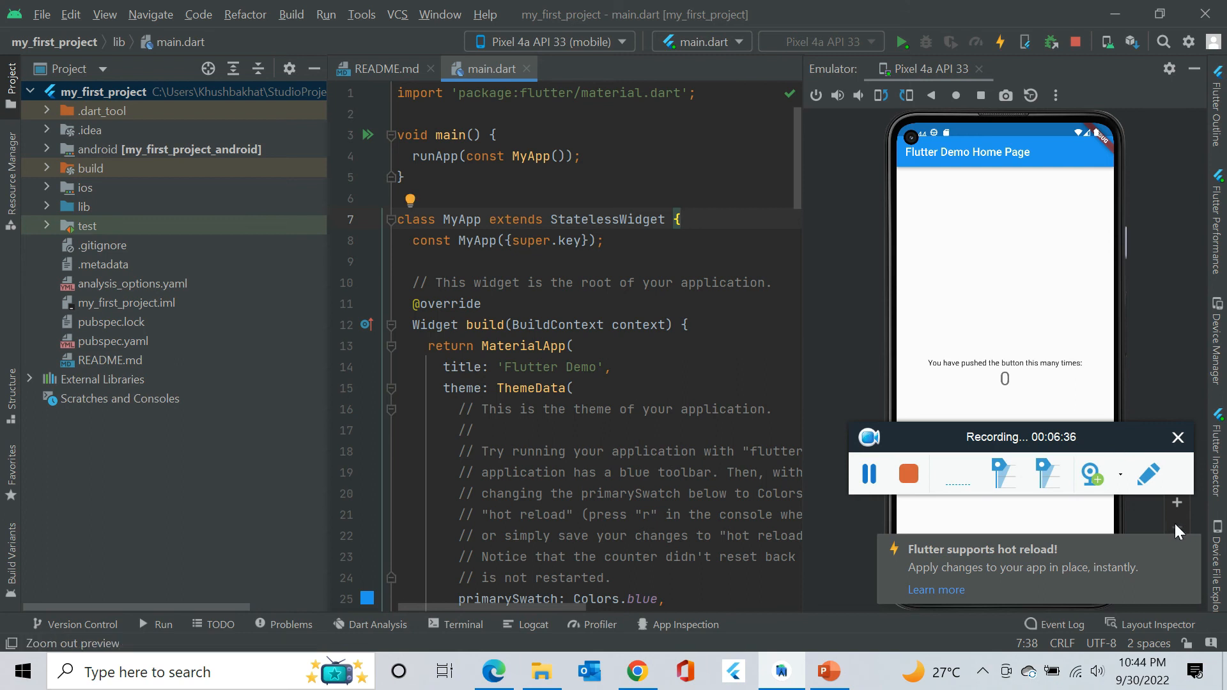
click(1185, 549)
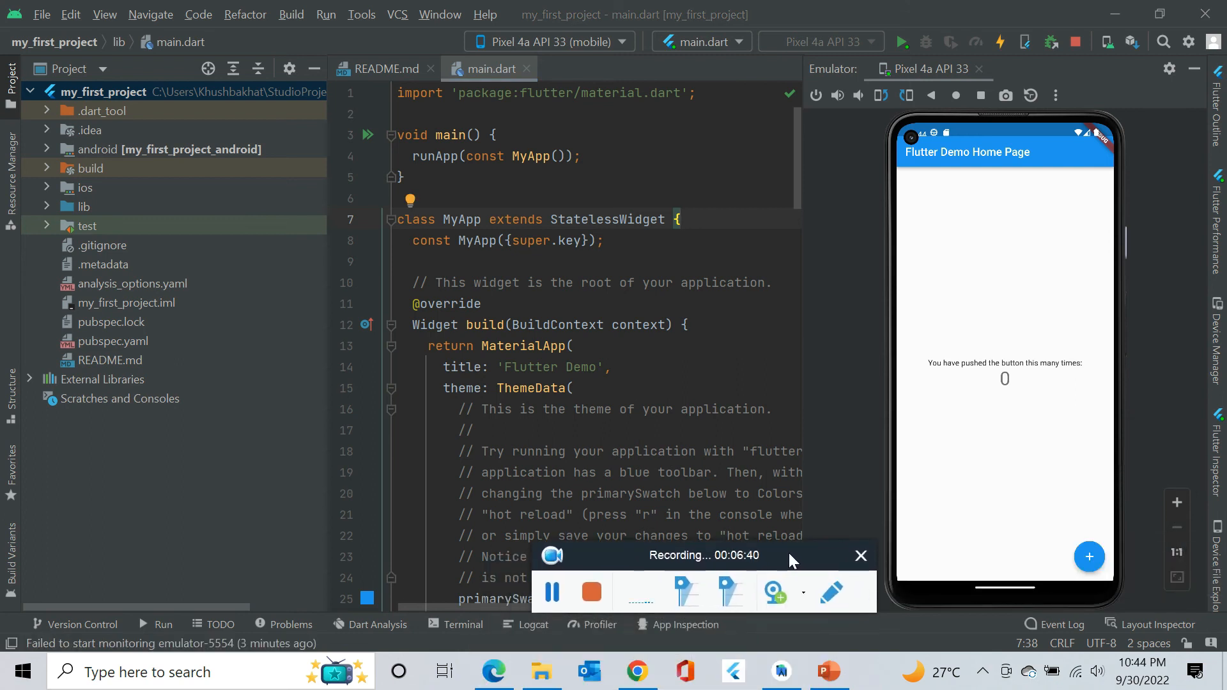
click(1091, 561)
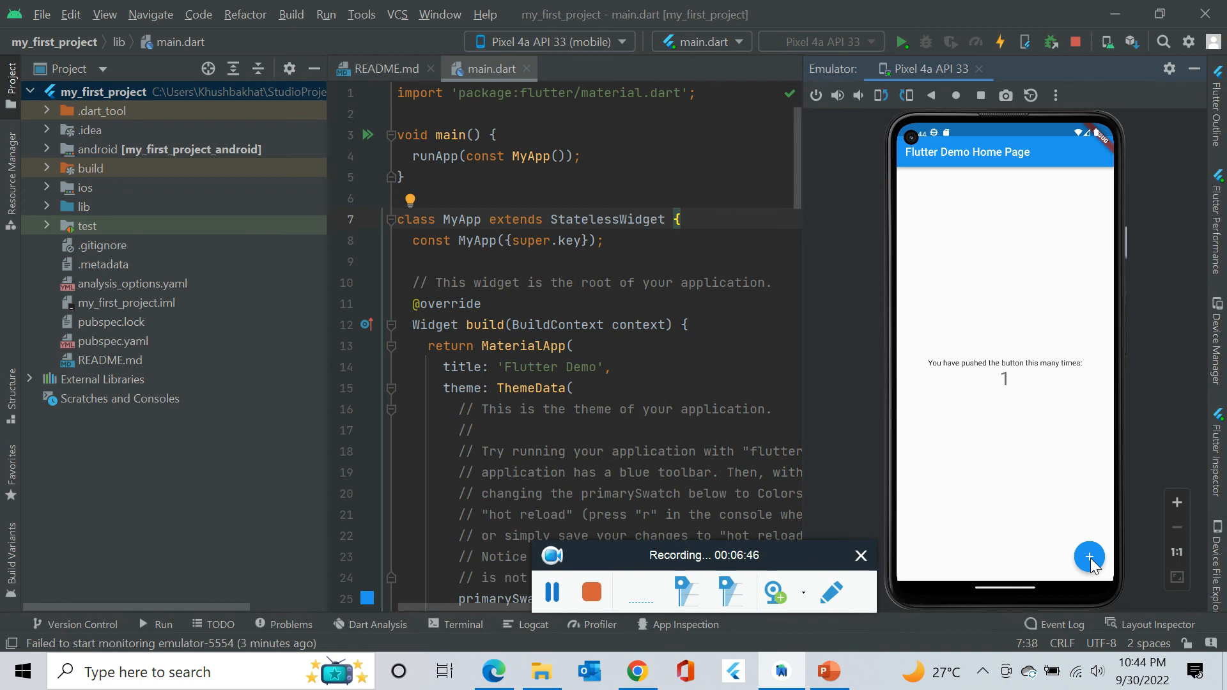
click(1091, 561)
click(1091, 561)
click(1091, 561)
click(1091, 562)
click(1091, 561)
click(1091, 561)
click(1091, 561)
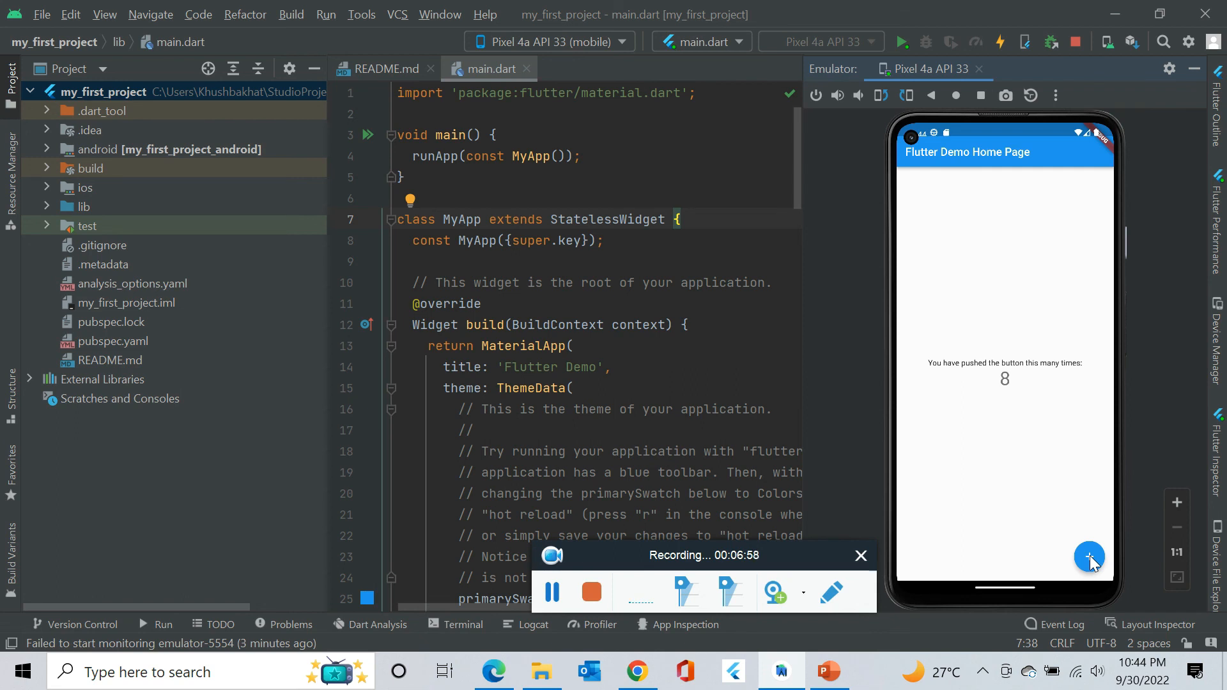